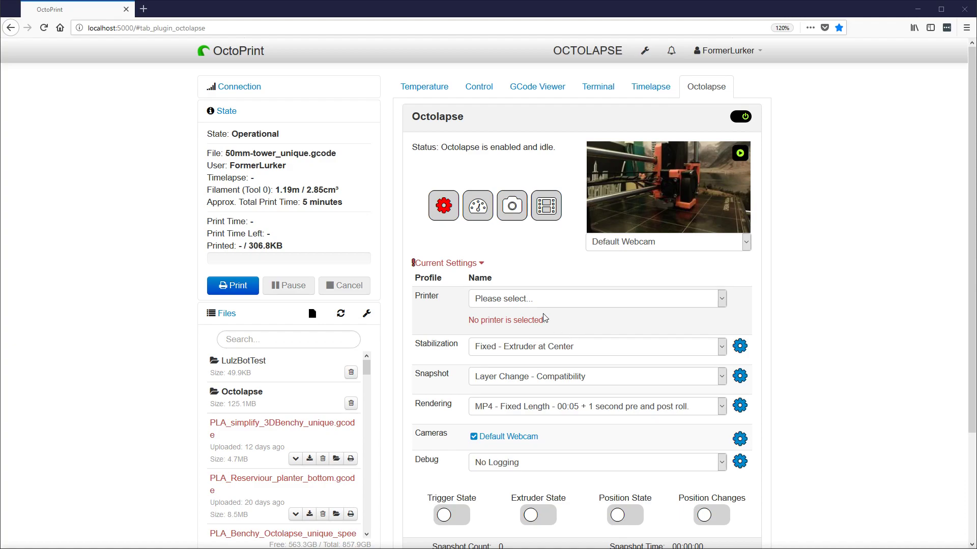
# - Check the installed Octolapse version number in the plugin's footer
pyautogui.scroll(-3, 895, 278)
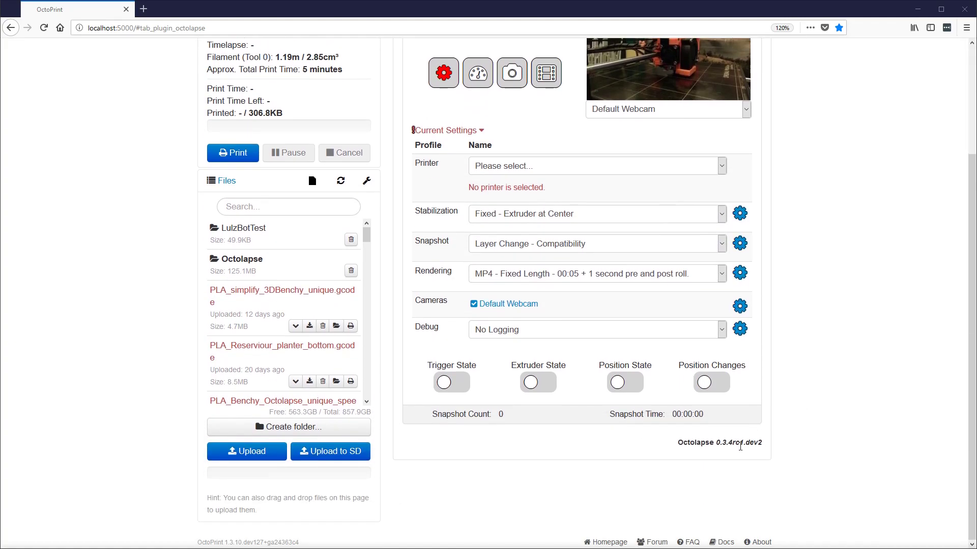
pyautogui.moveTo(713, 443); pyautogui.dragTo(761, 444)
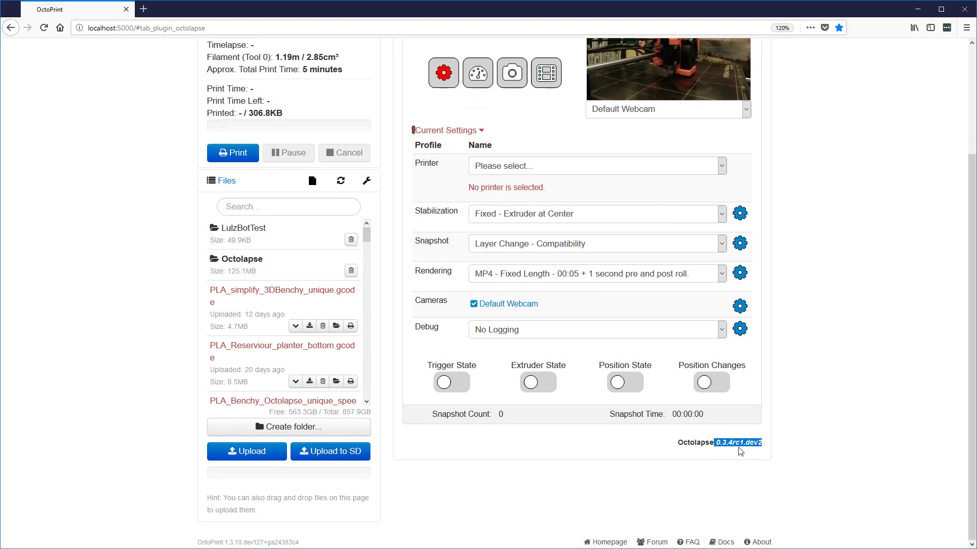
pyautogui.click(742, 445)
pyautogui.moveTo(746, 442)
pyautogui.mouseDown()
pyautogui.moveTo(761, 442)
pyautogui.moveTo(737, 443)
pyautogui.moveTo(747, 445)
pyautogui.mouseUp()
pyautogui.click(841, 385)
pyautogui.scroll(2, 832, 366)
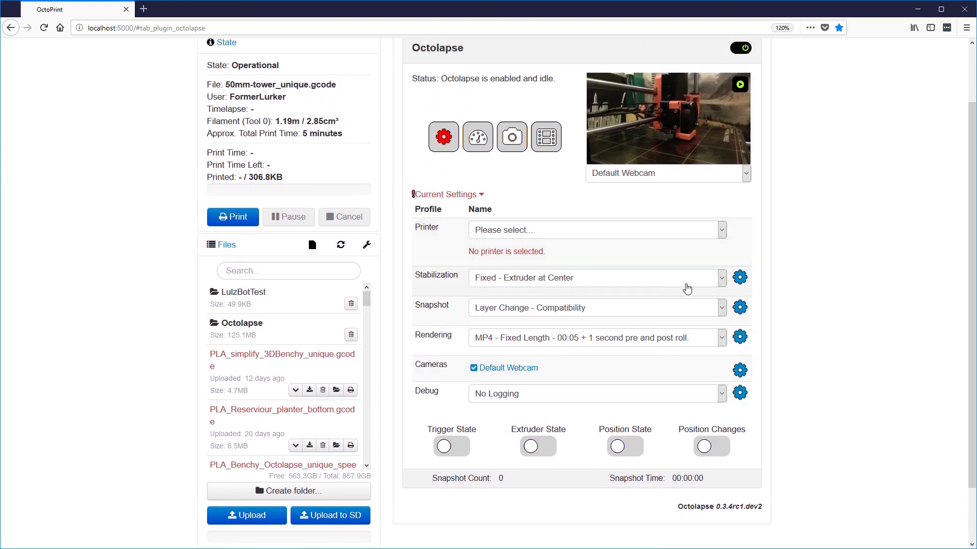
pyautogui.scroll(2, 684, 289)
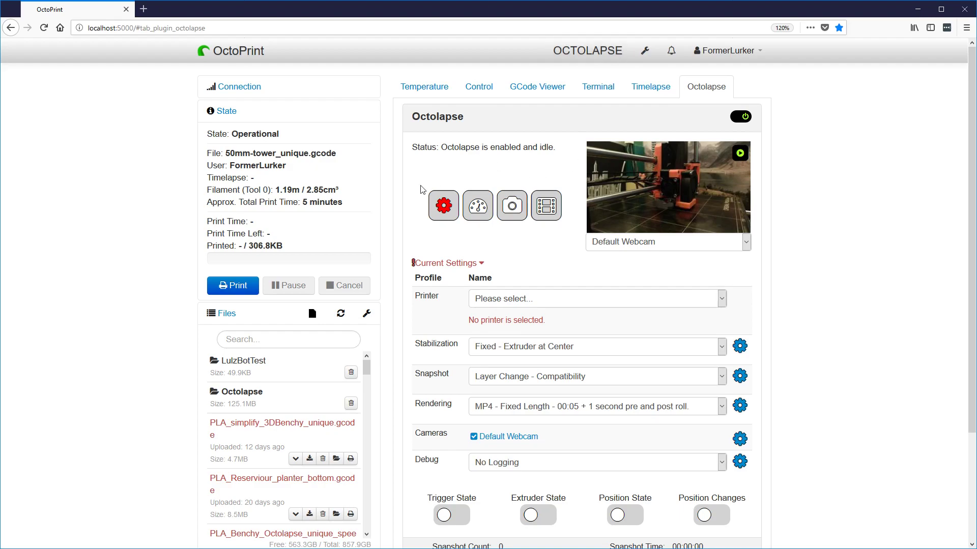
# - Choose Prusa Mk2/Mk2S Multi Material as the Octolapse printer profile
pyautogui.click(587, 50)
pyautogui.moveTo(555, 325); pyautogui.dragTo(470, 325)
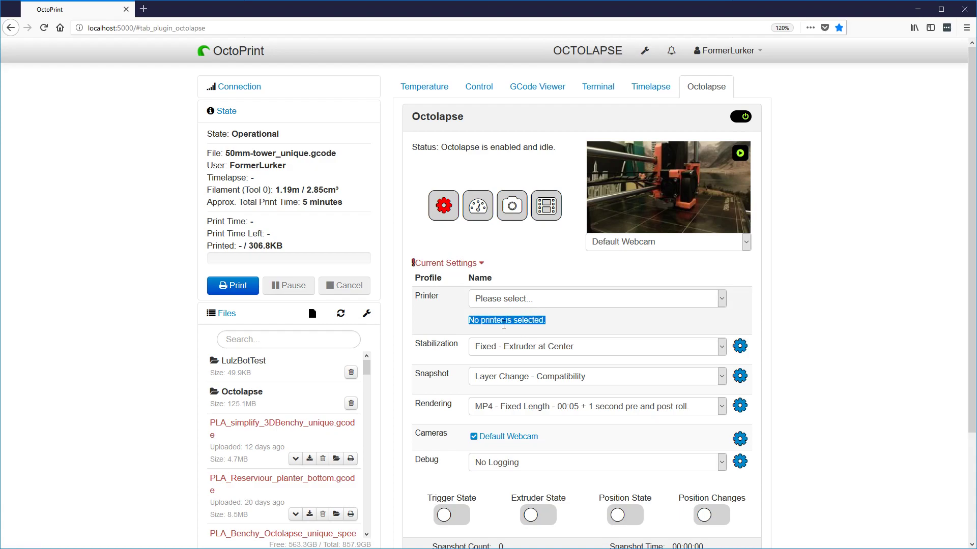
pyautogui.click(569, 328)
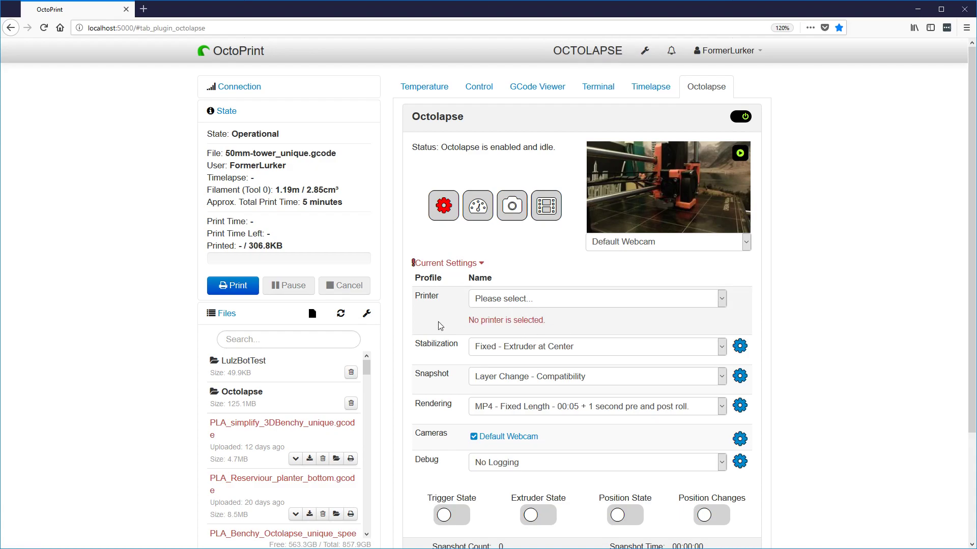
pyautogui.click(523, 302)
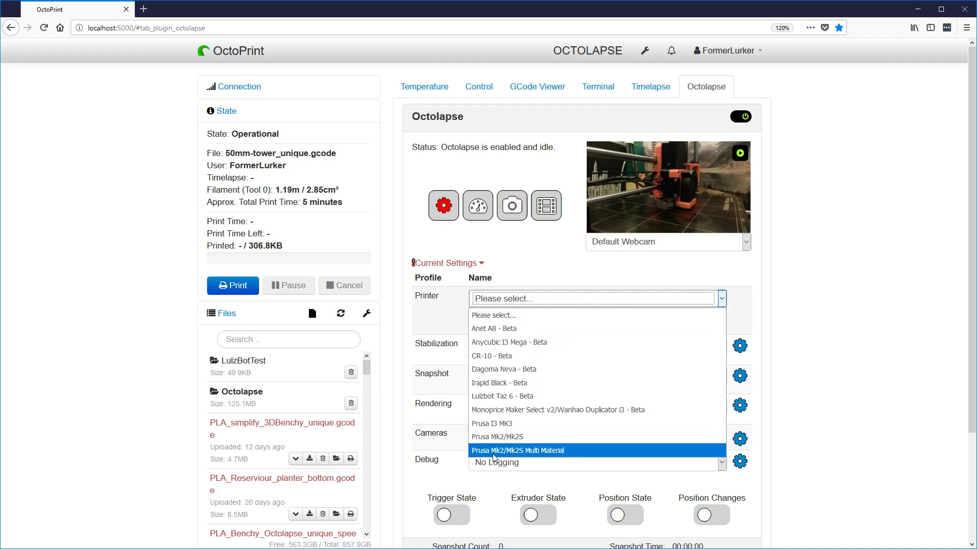
pyautogui.click(567, 449)
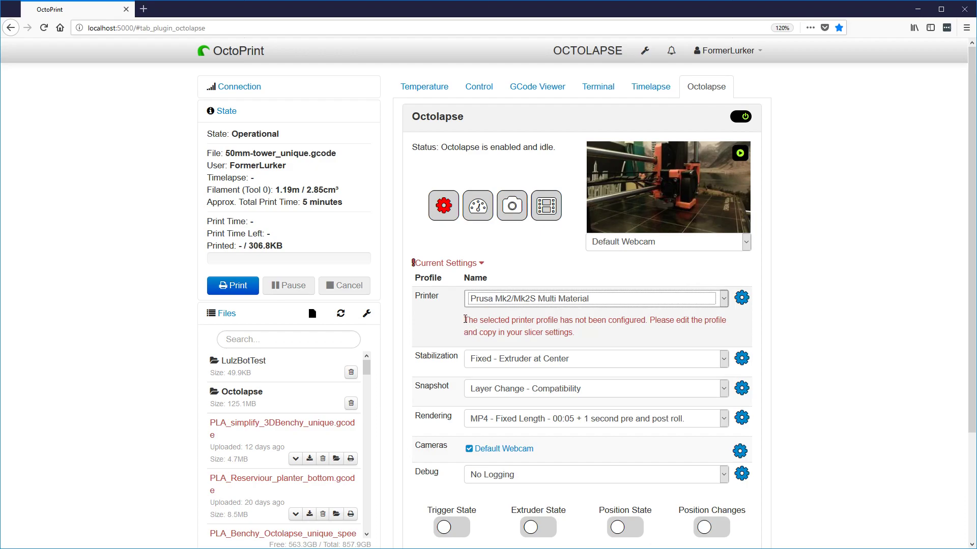
# - Open the selected printer profile for editing and look over its current slicer settings
pyautogui.moveTo(465, 319); pyautogui.dragTo(644, 317)
pyautogui.click(561, 332)
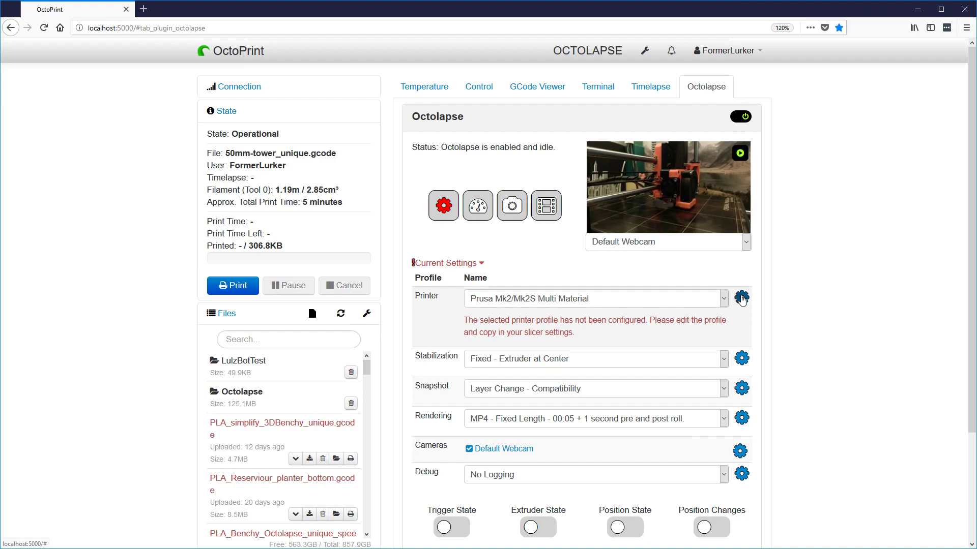
pyautogui.click(742, 299)
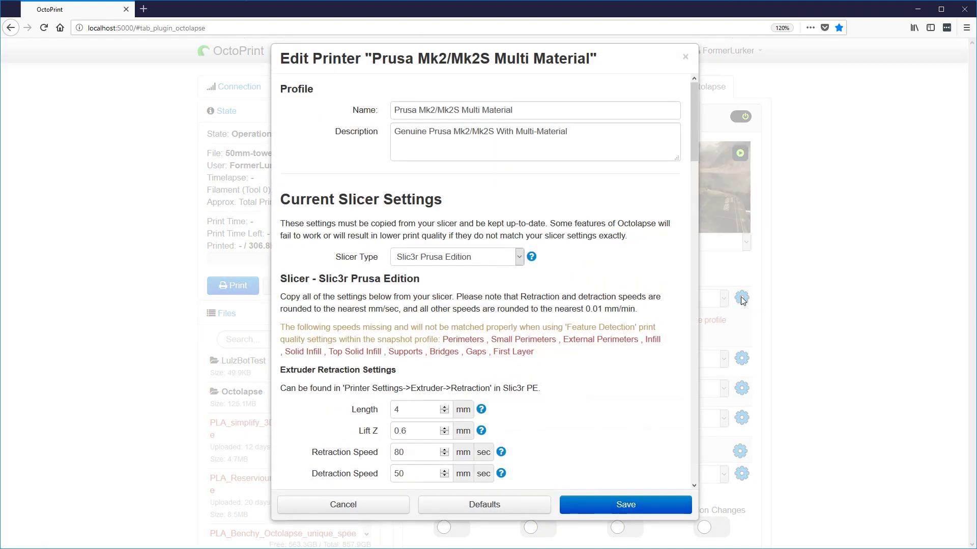
pyautogui.scroll(-3, 457, 315)
pyautogui.scroll(3, 387, 285)
# - Compare the settings for the Cura and Other Slicer types, returning the slicer type to Slic3r Prusa Edition
pyautogui.click(491, 261)
pyautogui.click(450, 274)
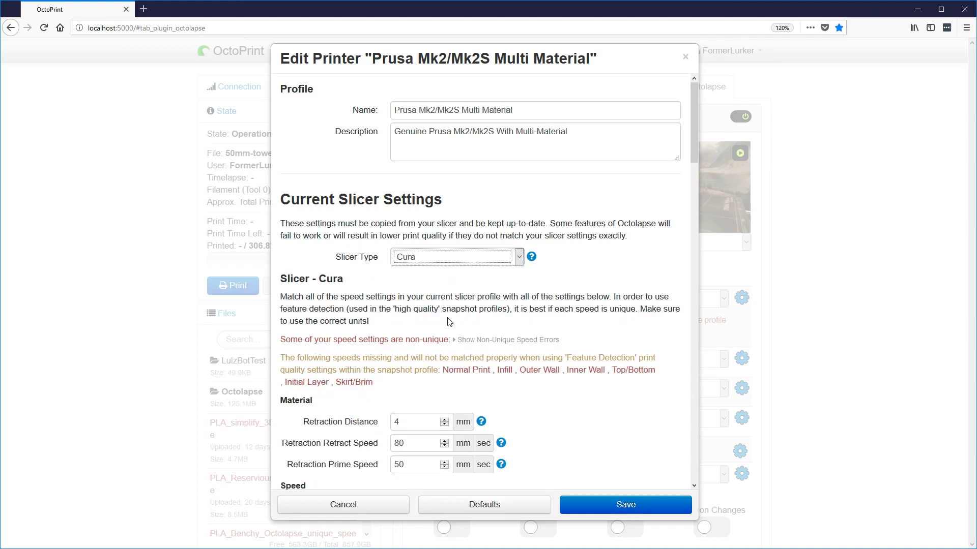
pyautogui.scroll(-3, 348, 298)
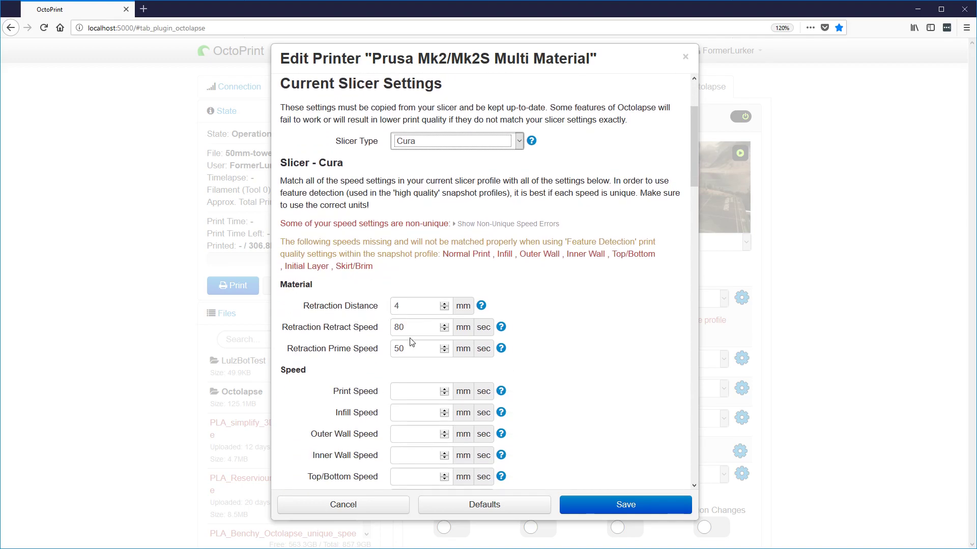
pyautogui.click(435, 144)
pyautogui.click(439, 198)
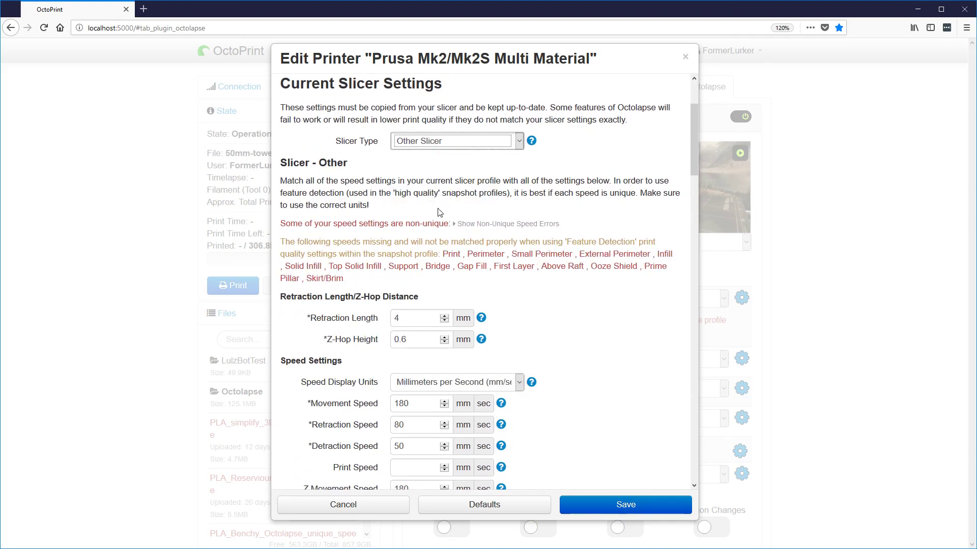
pyautogui.click(448, 143)
pyautogui.click(450, 186)
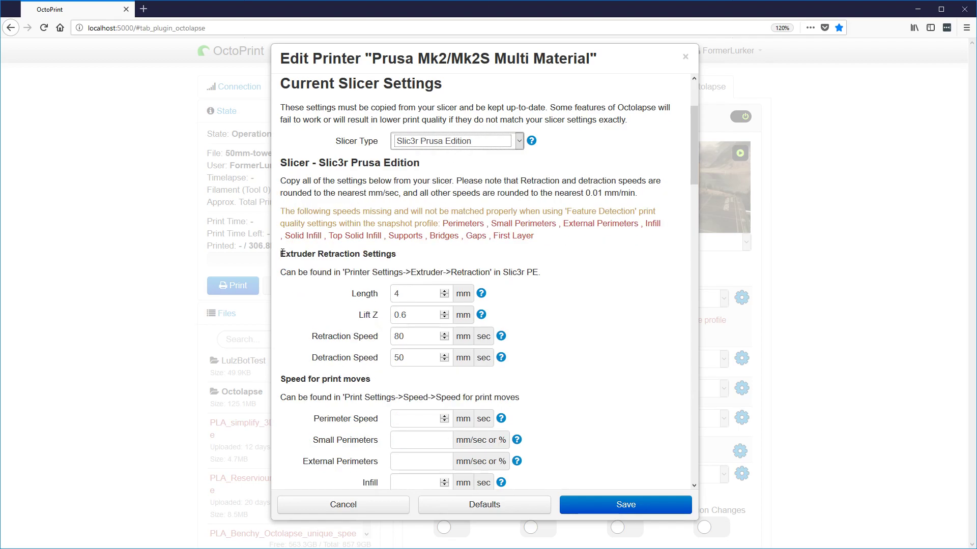
# - Review the extruder retraction and print speed fields, keeping Slic3r Prusa Edition as the slicer type
pyautogui.moveTo(281, 256); pyautogui.dragTo(427, 263)
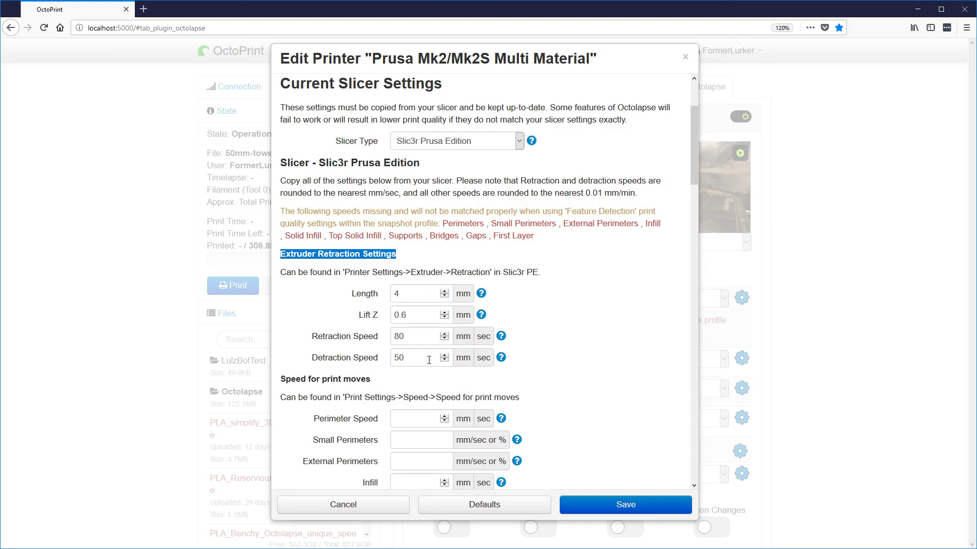
pyautogui.scroll(-3, 364, 308)
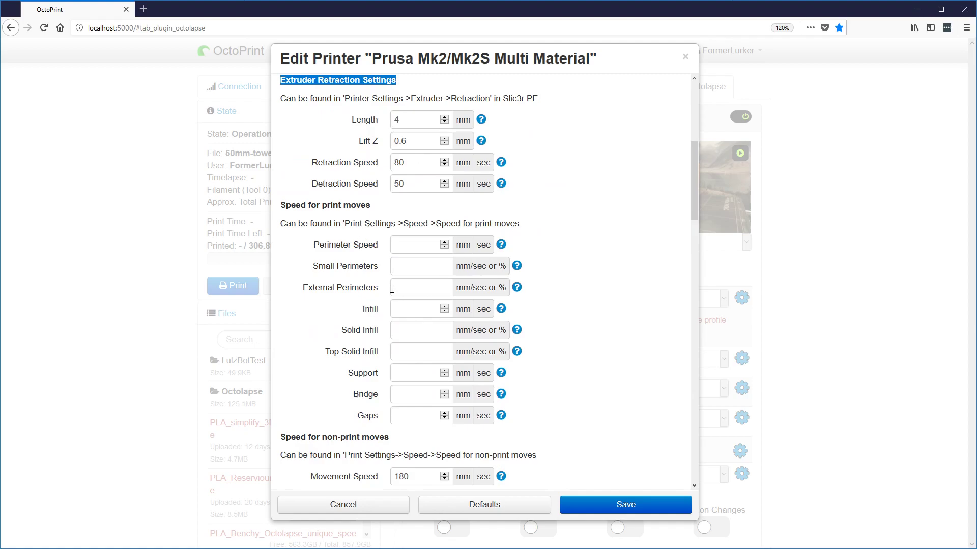
pyautogui.scroll(2, 392, 284)
pyautogui.scroll(2, 391, 285)
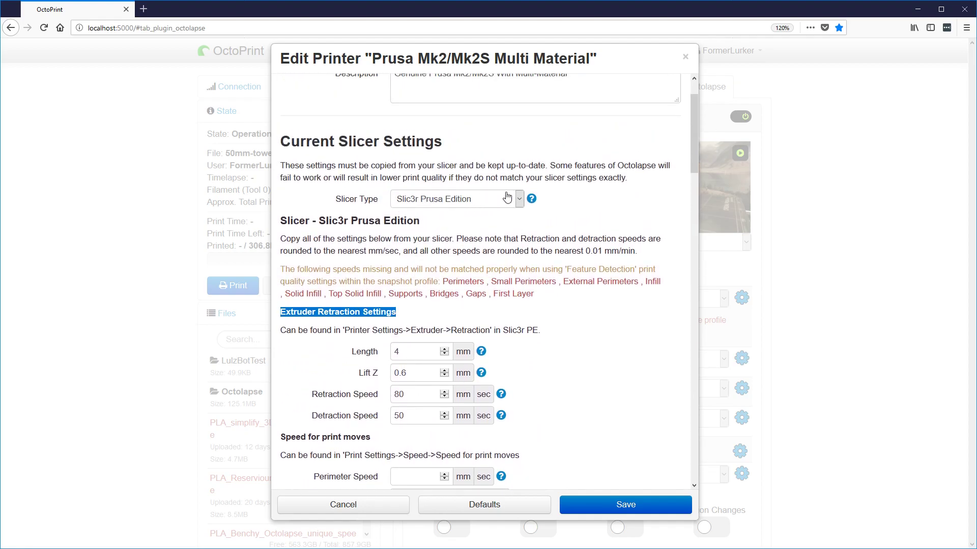
pyautogui.click(452, 199)
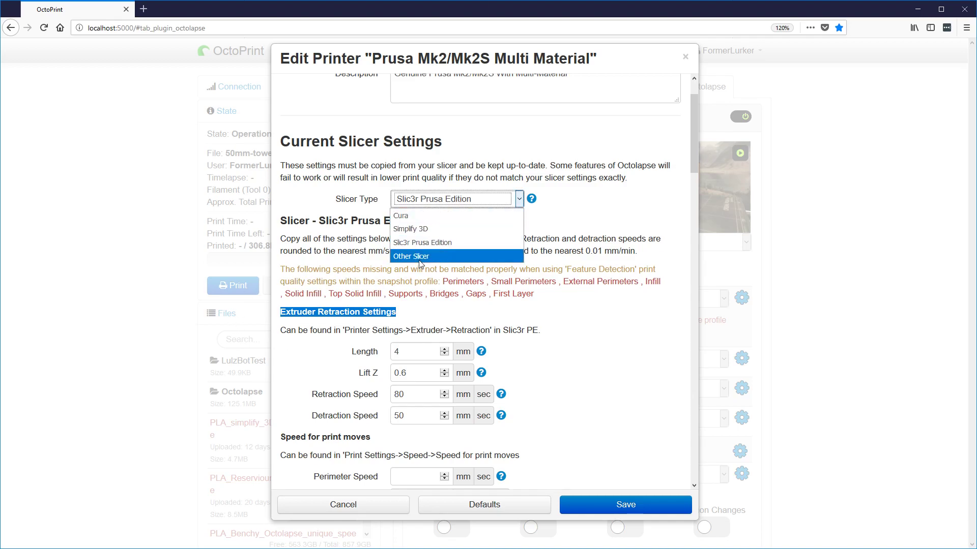
pyautogui.click(432, 242)
pyautogui.click(307, 327)
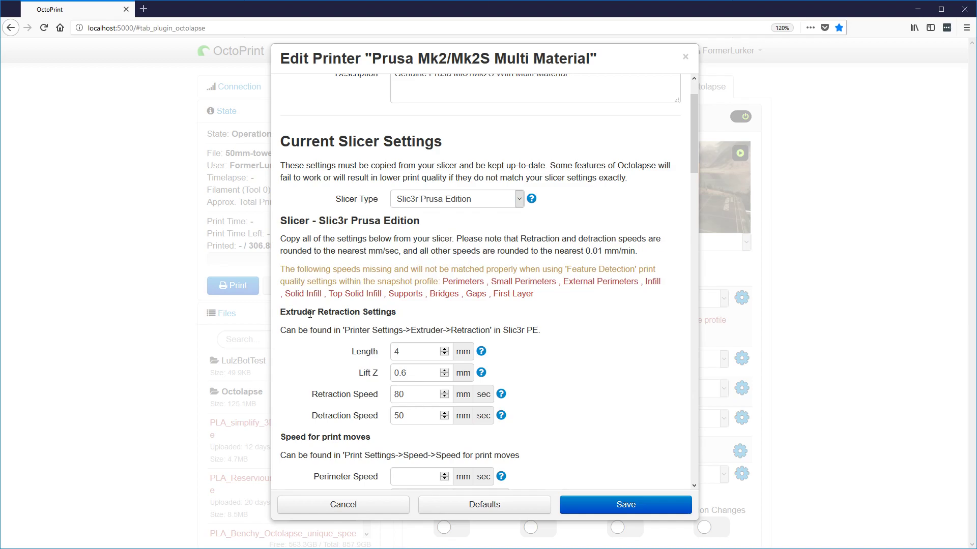
# - Find where the retraction settings are located, switch to Slic3r Prusa Edition and show the printer's Extruder 1 settings
pyautogui.scroll(-2, 404, 329)
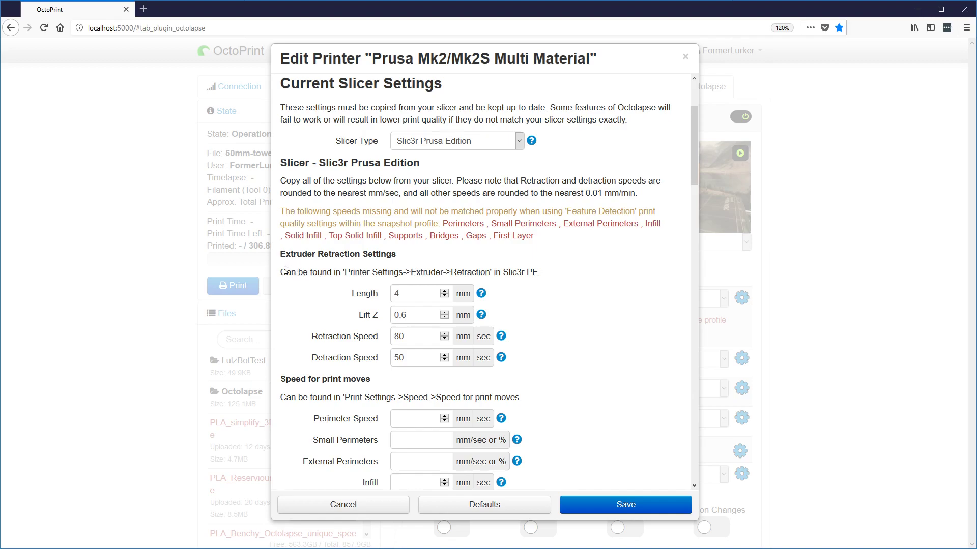
pyautogui.moveTo(341, 272); pyautogui.dragTo(498, 284)
pyautogui.click(543, 276)
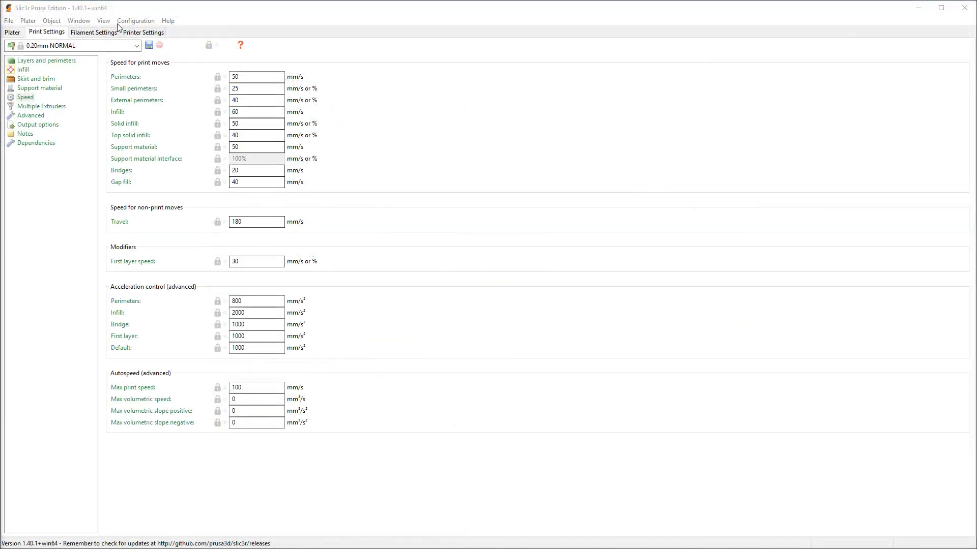
pyautogui.click(146, 33)
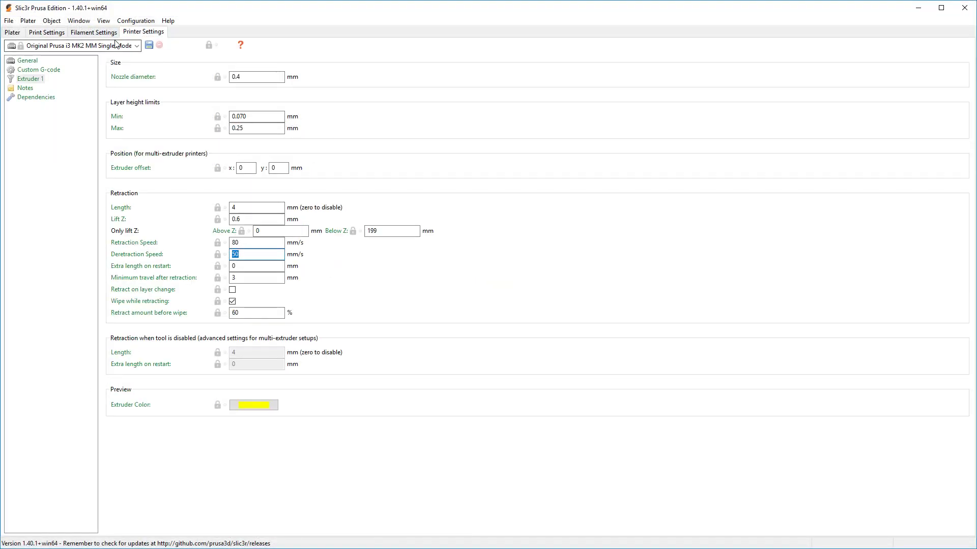
pyautogui.click(33, 79)
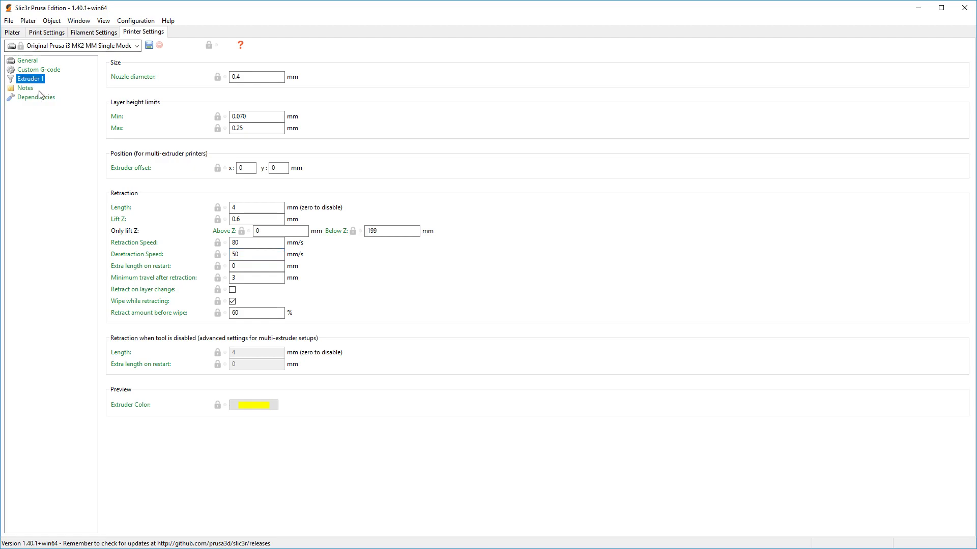
# - Arrange the browser and Slic3r windows side by side so the printer profile and slicer settings are both in view
pyautogui.press('Tab')
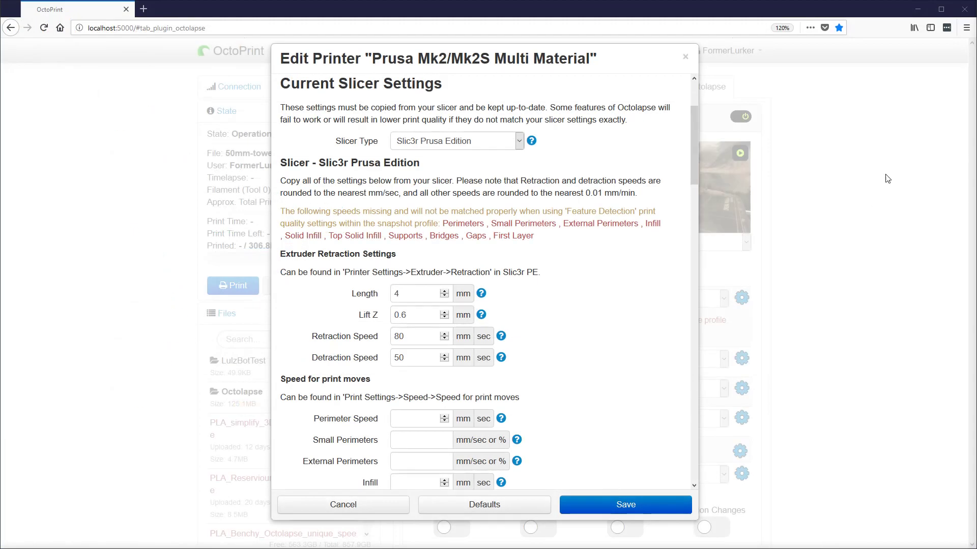
pyautogui.moveTo(971, 122); pyautogui.dragTo(639, 123)
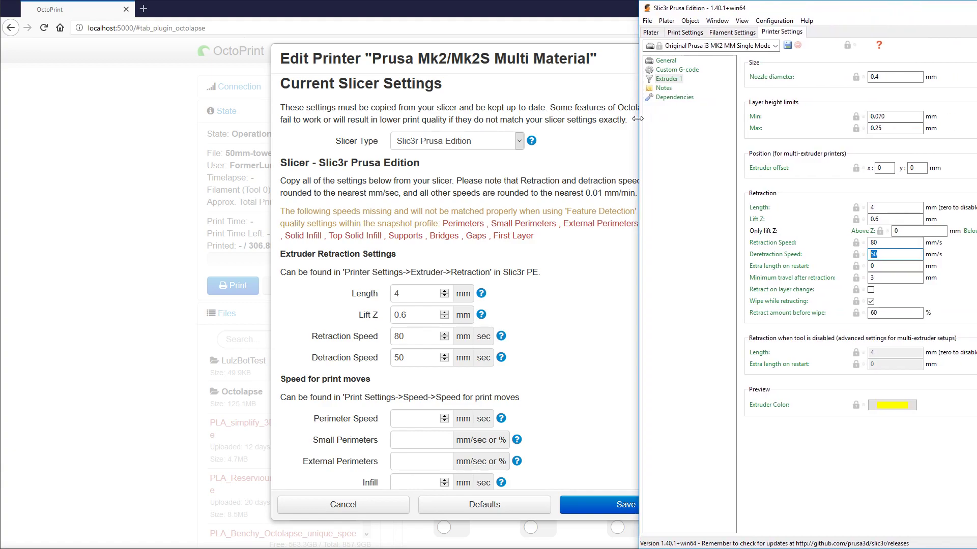
pyautogui.click(583, 19)
pyautogui.moveTo(973, 110); pyautogui.dragTo(639, 124)
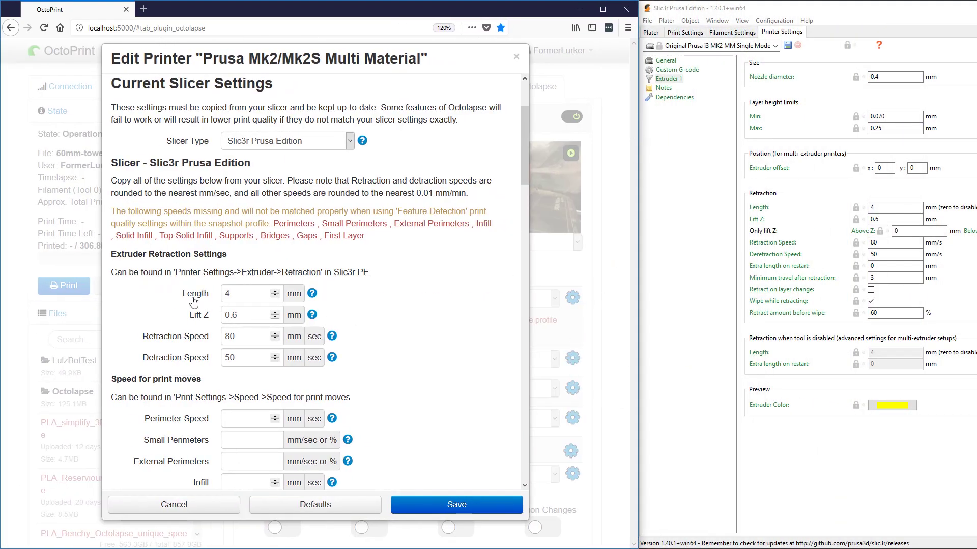
# - Compare the profile's retraction length, lift Z, retraction speed and detraction speed with the Extruder 1 values in Slic3r
pyautogui.moveTo(209, 300); pyautogui.dragTo(197, 300)
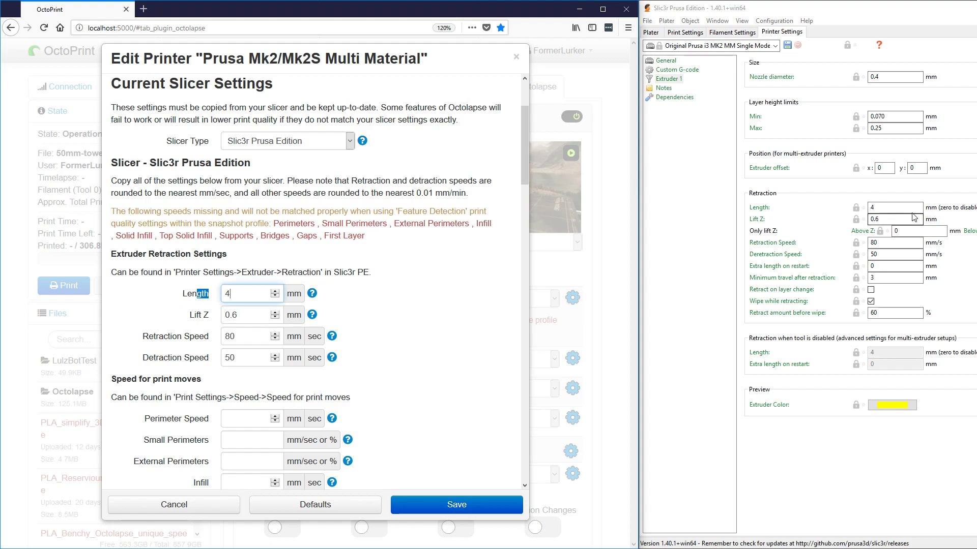
pyautogui.click(871, 208)
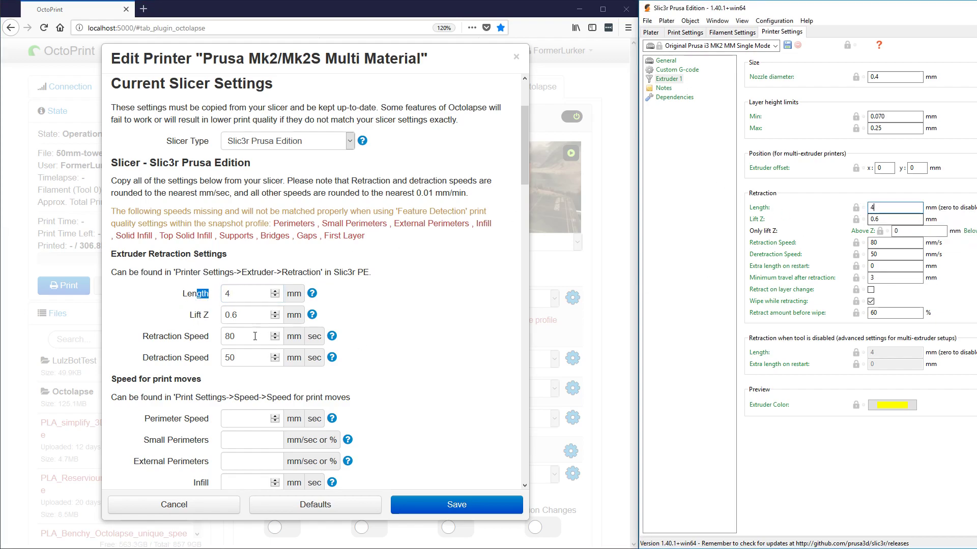
pyautogui.doubleClick(238, 316)
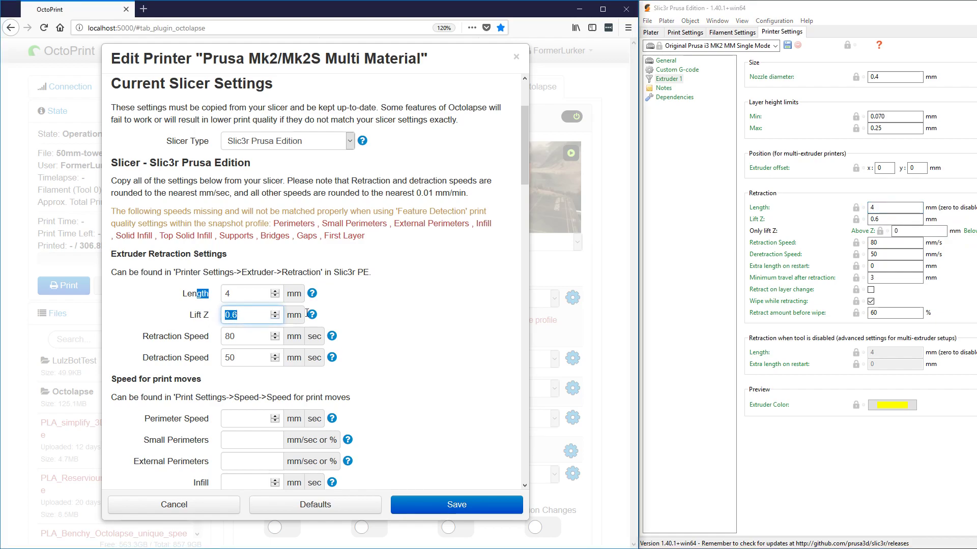
pyautogui.doubleClick(883, 219)
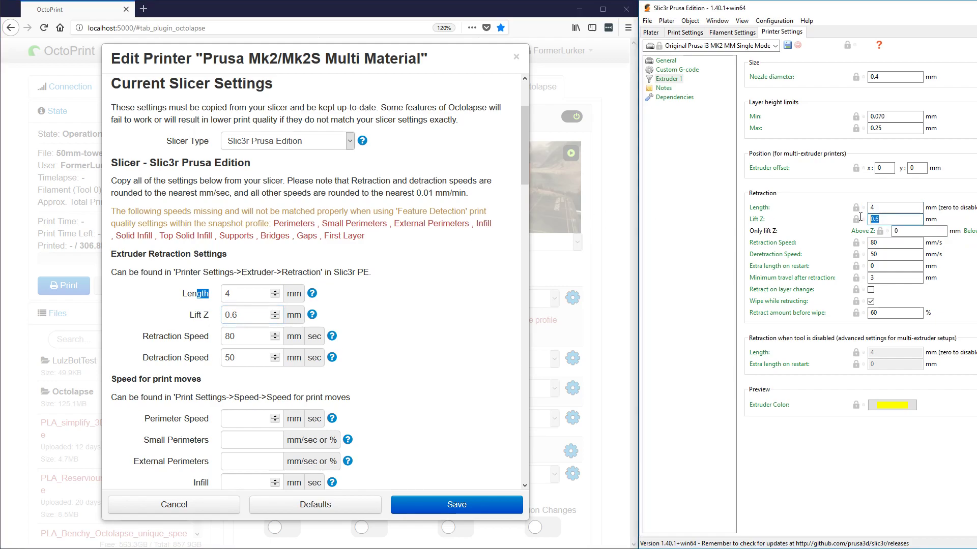
pyautogui.doubleClick(227, 337)
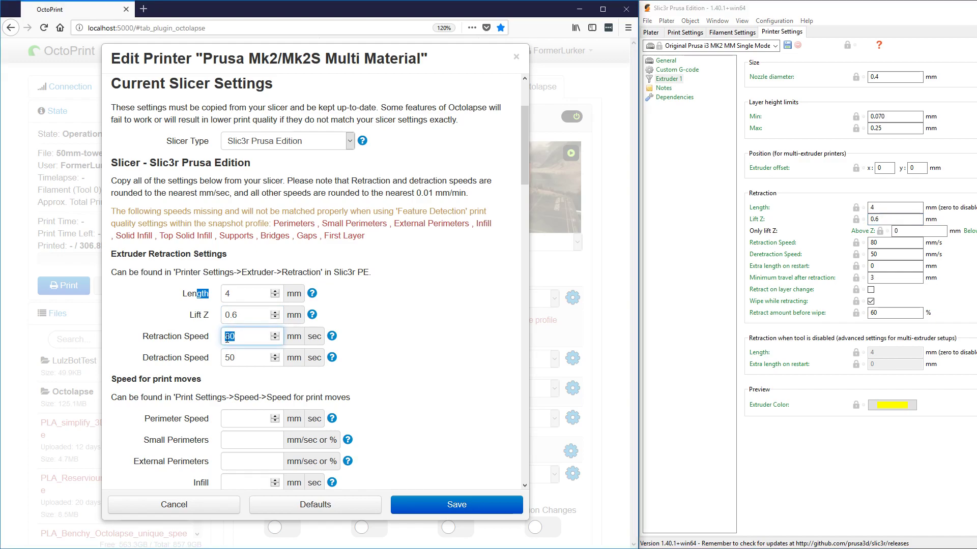
pyautogui.doubleClick(891, 242)
pyautogui.doubleClick(230, 357)
pyautogui.doubleClick(873, 254)
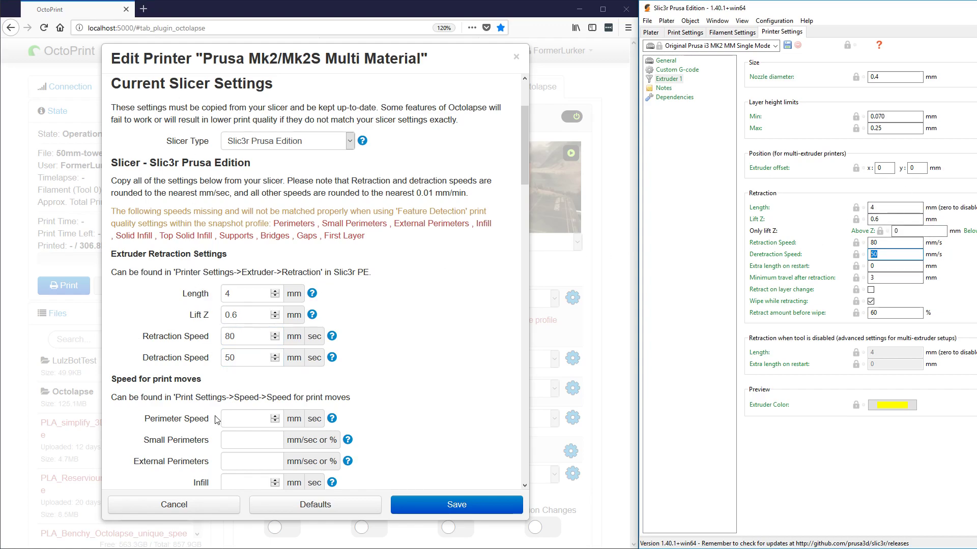
# - Go to the profile's print move speed fields and show the matching Speed page of Slic3r's print settings
pyautogui.scroll(-5, 484, 275)
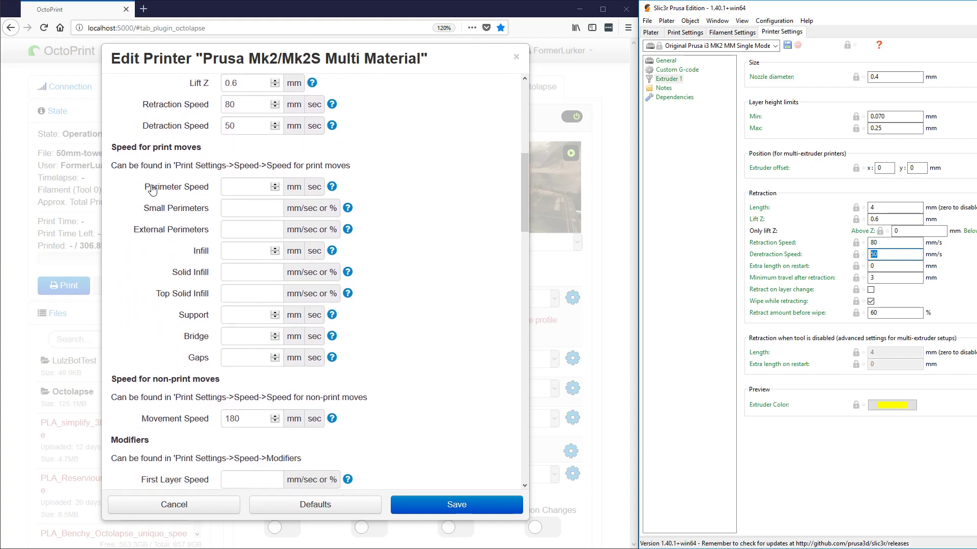
pyautogui.moveTo(117, 148); pyautogui.dragTo(355, 169)
pyautogui.click(214, 159)
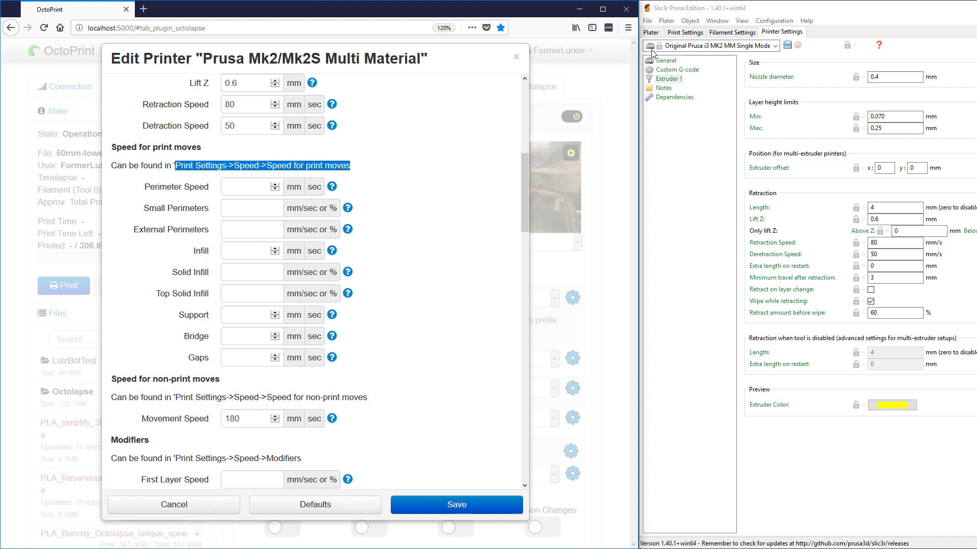
pyautogui.click(680, 32)
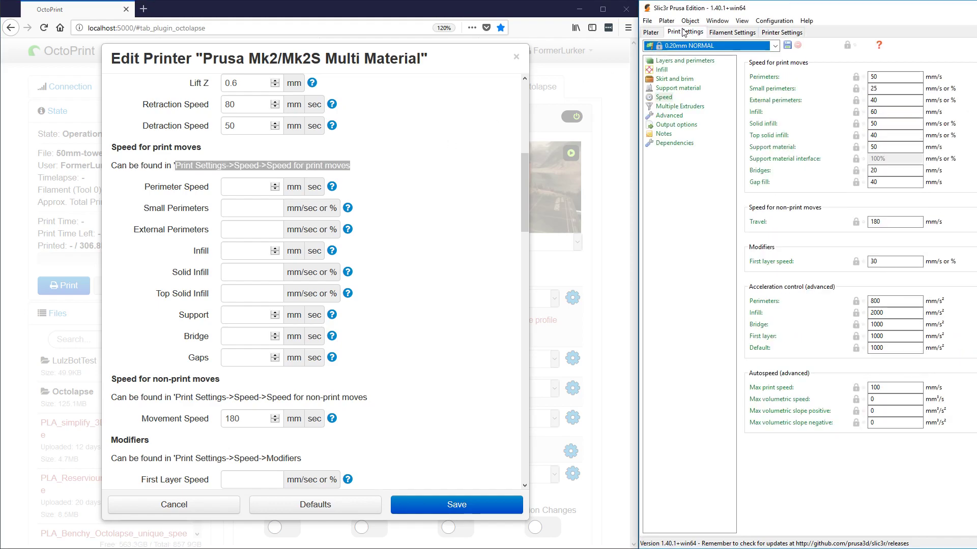
# - Set the profile's perimeter speed to 50, small perimeters to 25 and external perimeters to 40, matching the slicer's print move speeds
pyautogui.click(664, 97)
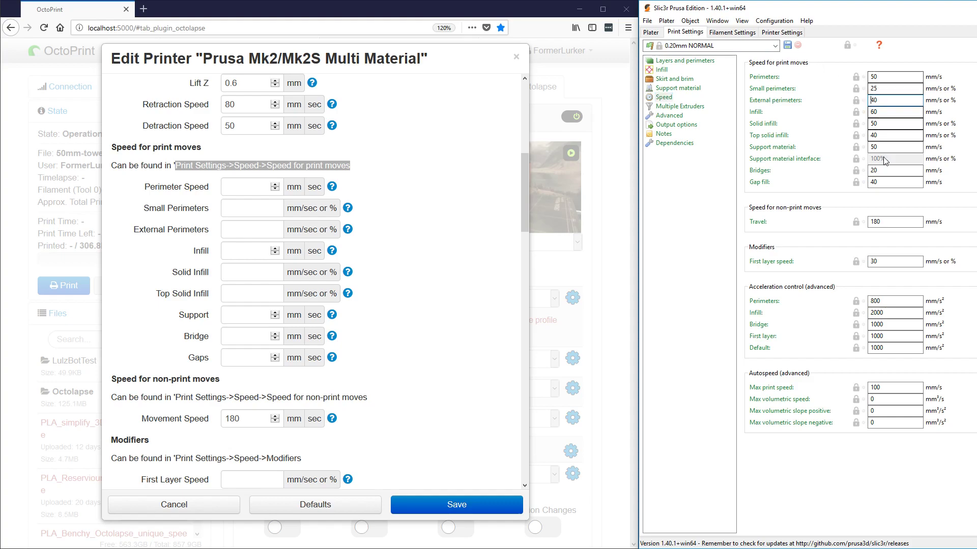
pyautogui.click(256, 187)
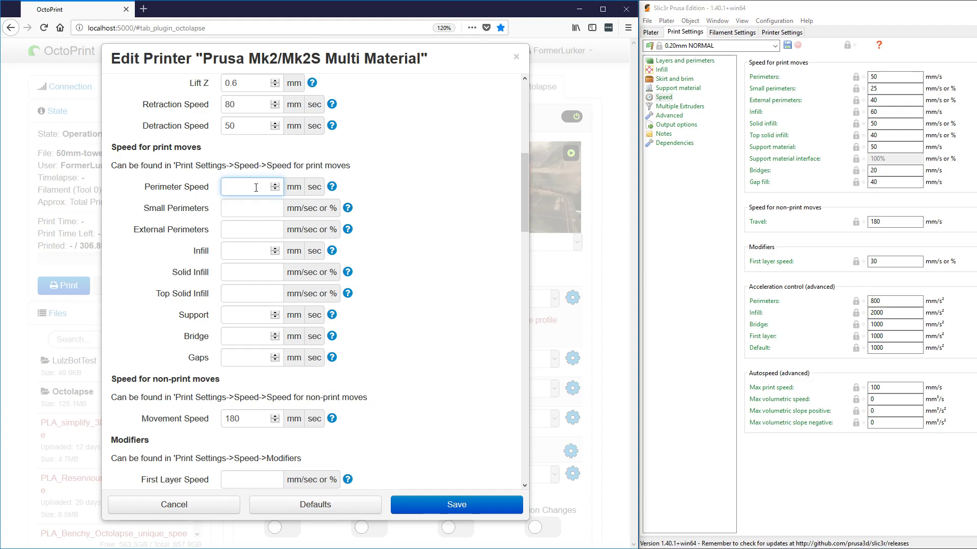
pyautogui.write('50')
pyautogui.scroll(1, 256, 187)
pyautogui.press('Tab')
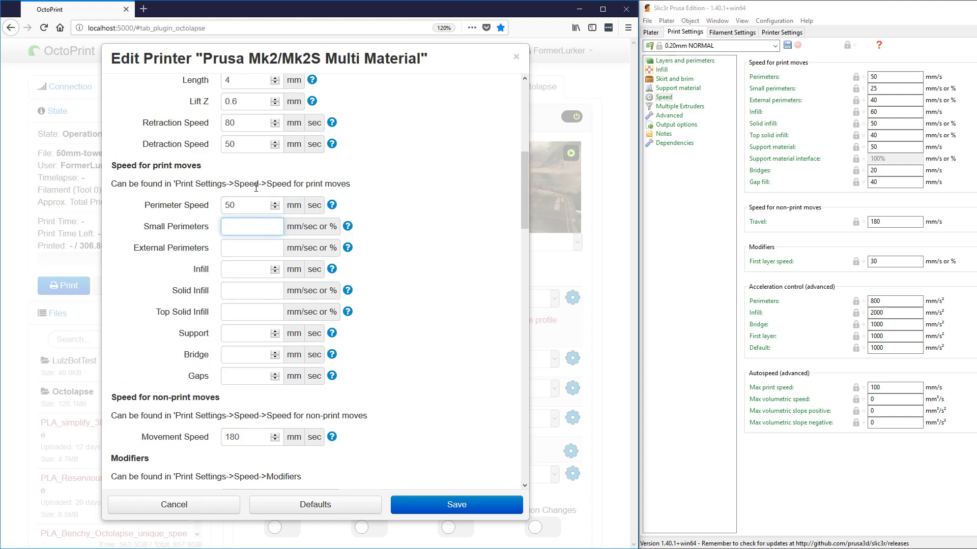
pyautogui.write('25')
pyautogui.press('Tab')
pyautogui.press('Tab')
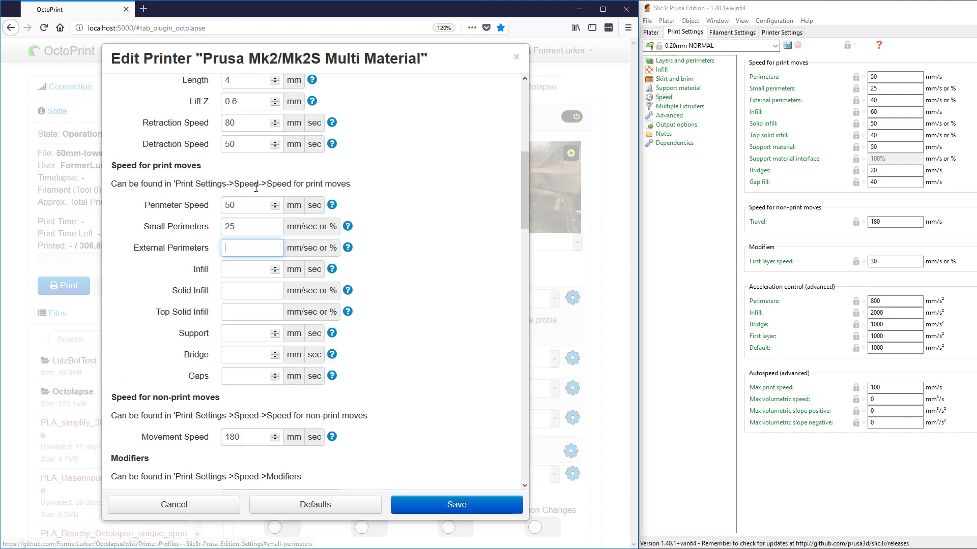
pyautogui.write('40')
pyautogui.press('Tab')
pyautogui.press('Tab')
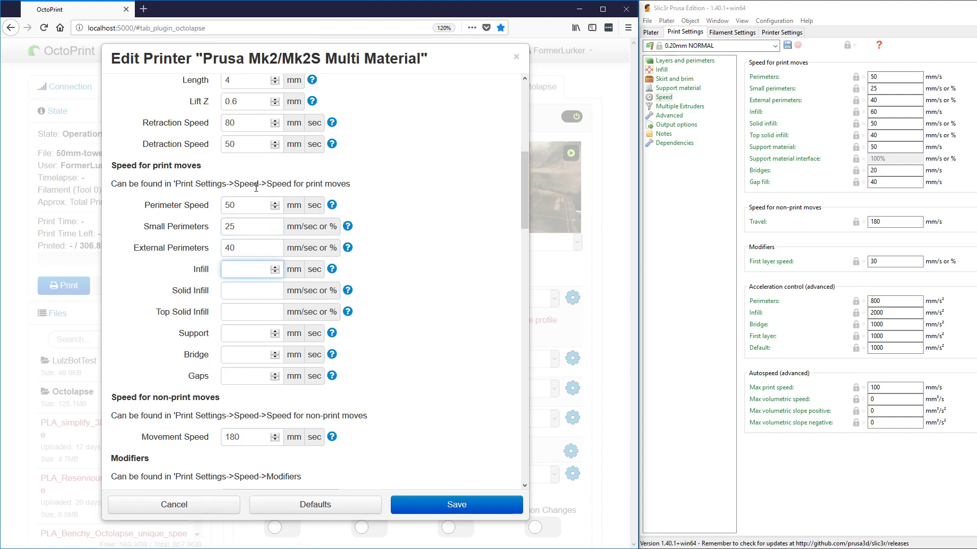
# - Set the profile's infill speed to 60, solid infill to 50 and top solid infill to 40
pyautogui.write('60')
pyautogui.press('Tab')
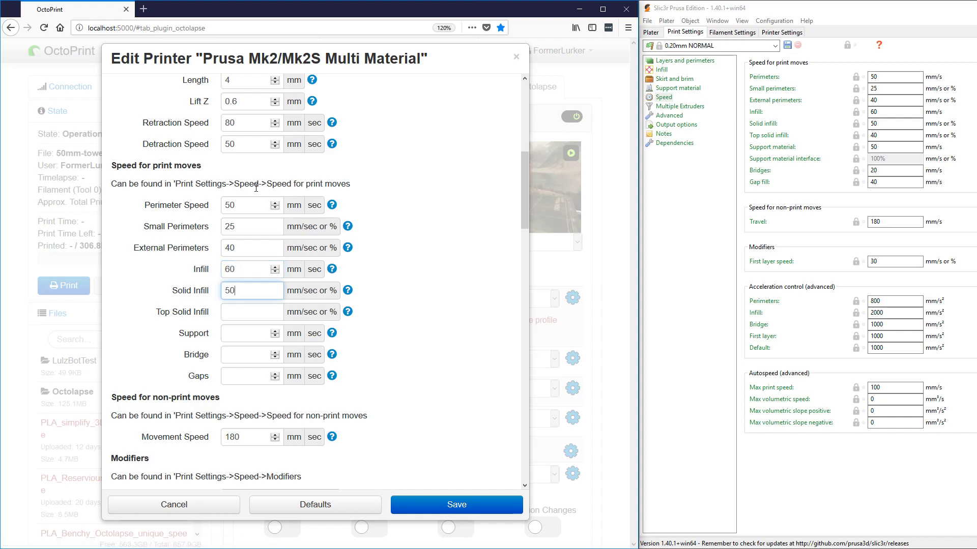
pyautogui.press('Tab')
pyautogui.write('40')
pyautogui.press('Tab')
# - Set the profile's support speed to 50, bridge speed to 20 and gaps speed to 40
pyautogui.write('50')
pyautogui.press('Tab')
pyautogui.write('20')
pyautogui.press('Tab')
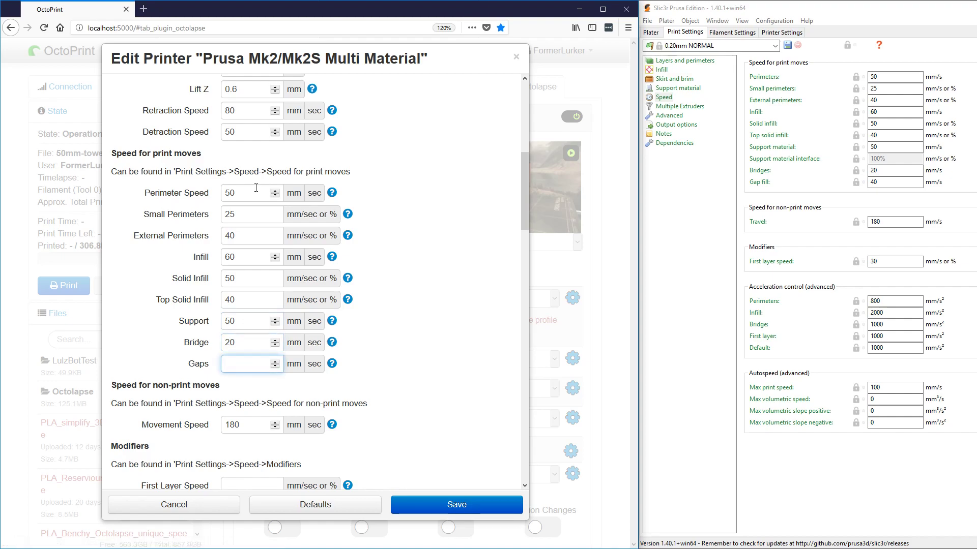
pyautogui.write('40')
pyautogui.click(260, 211)
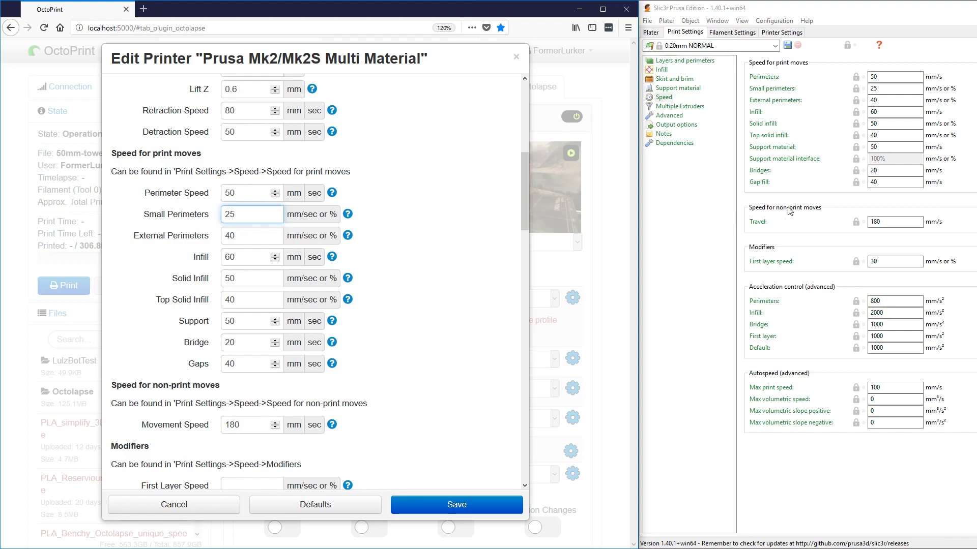
# - Compare the slicer's travel speed for non-print moves with the profile's movement speed
pyautogui.doubleClick(923, 222)
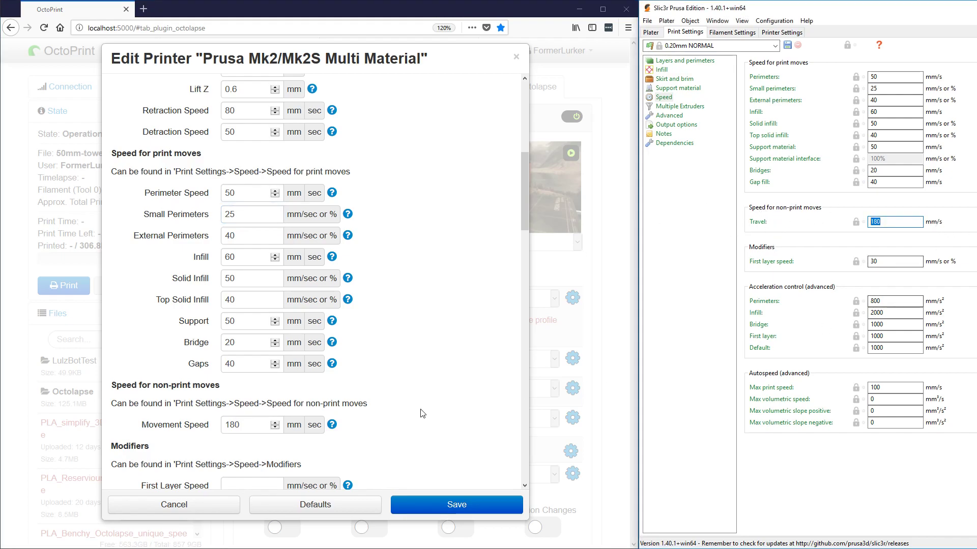
pyautogui.click(232, 424)
pyautogui.doubleClick(232, 424)
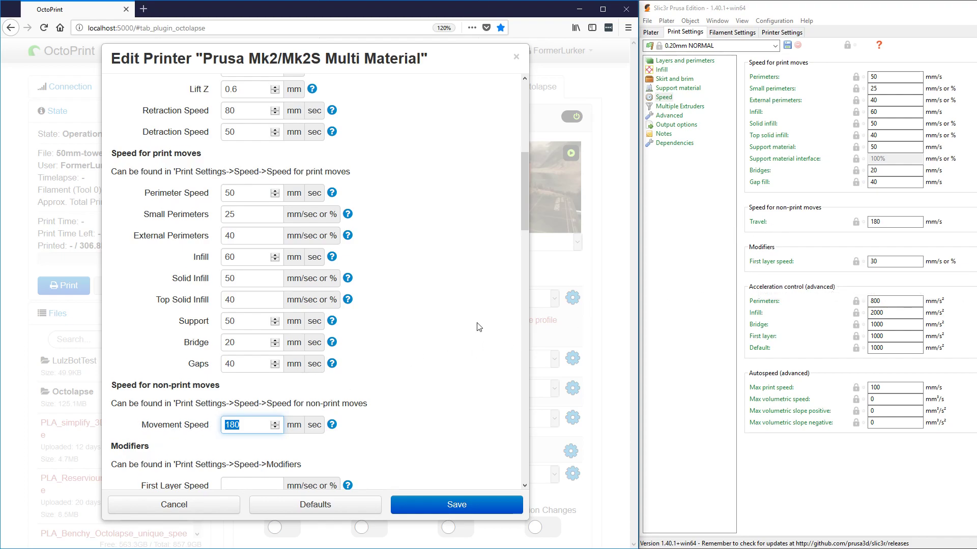
# - Set the profile's first layer speed to 30, matching the speed modifier in the slicer
pyautogui.scroll(-3, 328, 342)
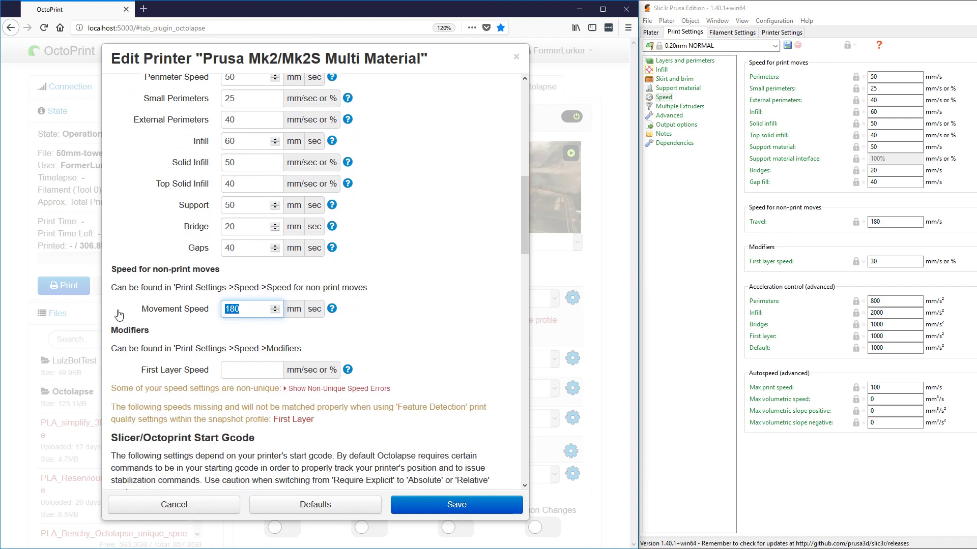
pyautogui.moveTo(113, 331); pyautogui.dragTo(302, 356)
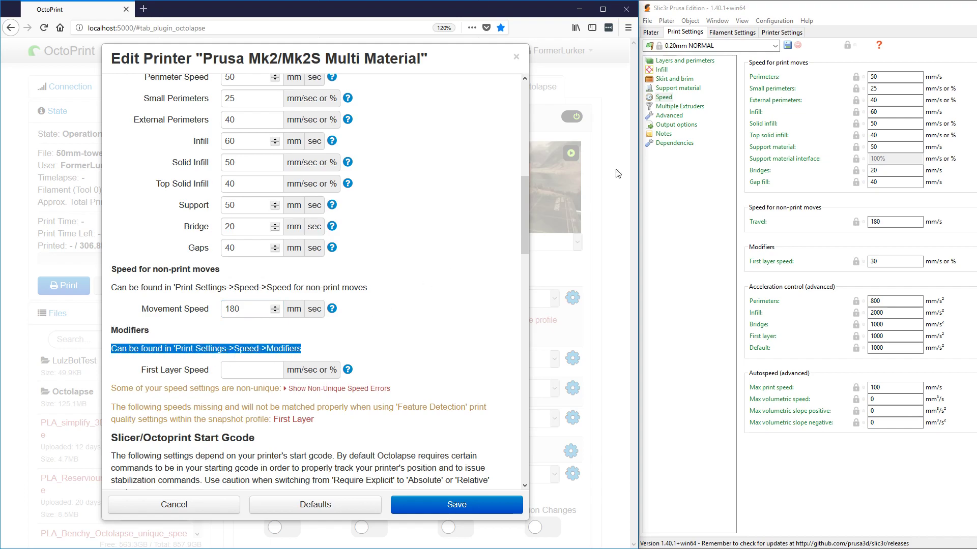
pyautogui.click(893, 261)
pyautogui.click(255, 365)
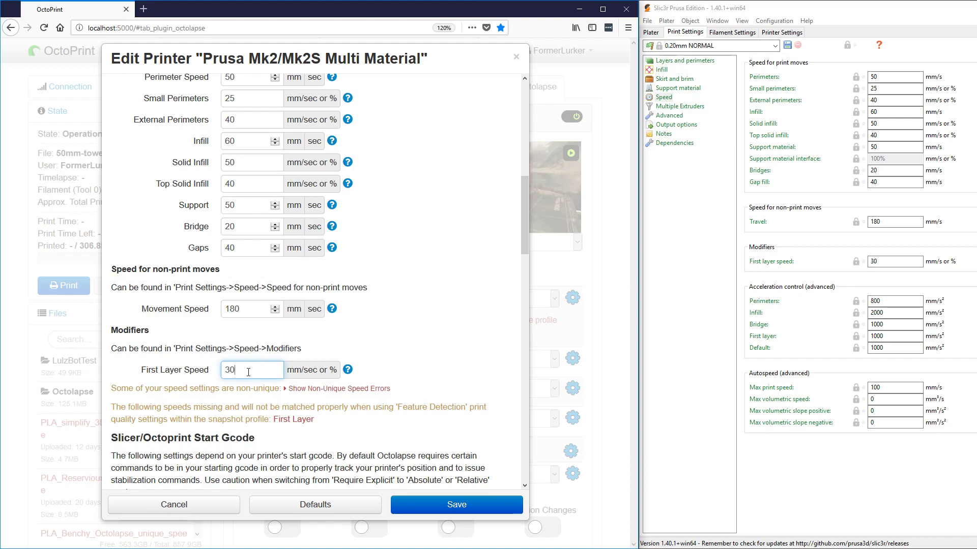
pyautogui.write('%')
pyautogui.tripleClick(249, 372)
pyautogui.write('30')
pyautogui.click(407, 364)
# - Show the non-unique speed errors and examine which print features share the same speed
pyautogui.scroll(-1, 404, 336)
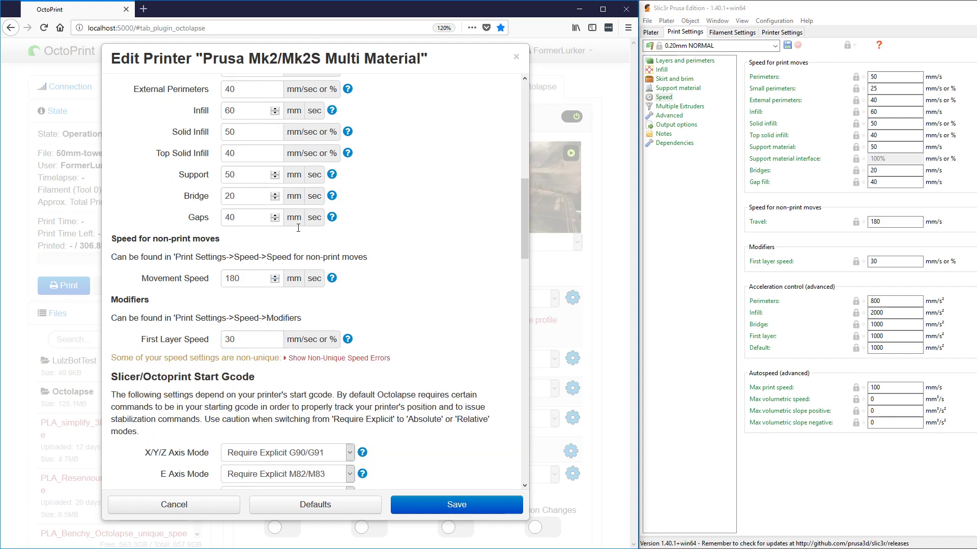
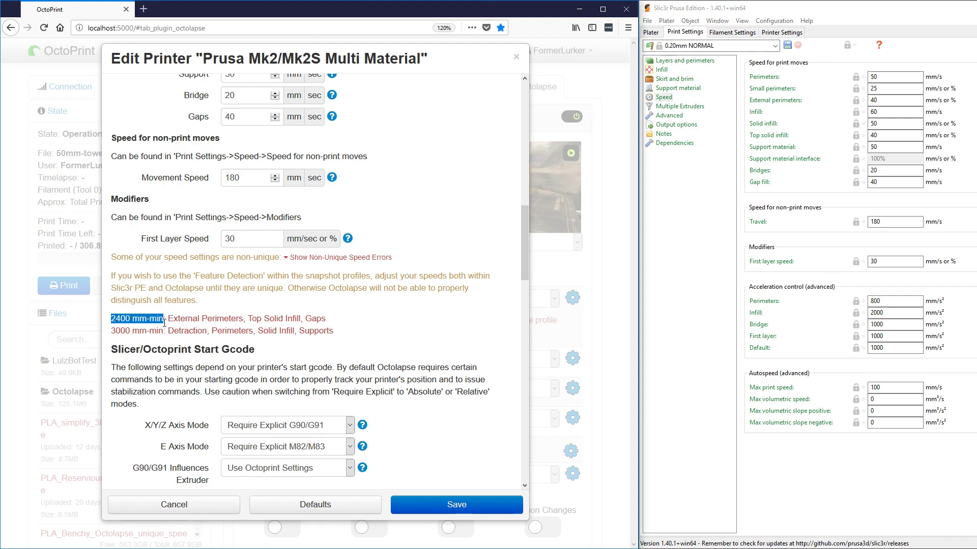
pyautogui.moveTo(169, 318); pyautogui.dragTo(330, 319)
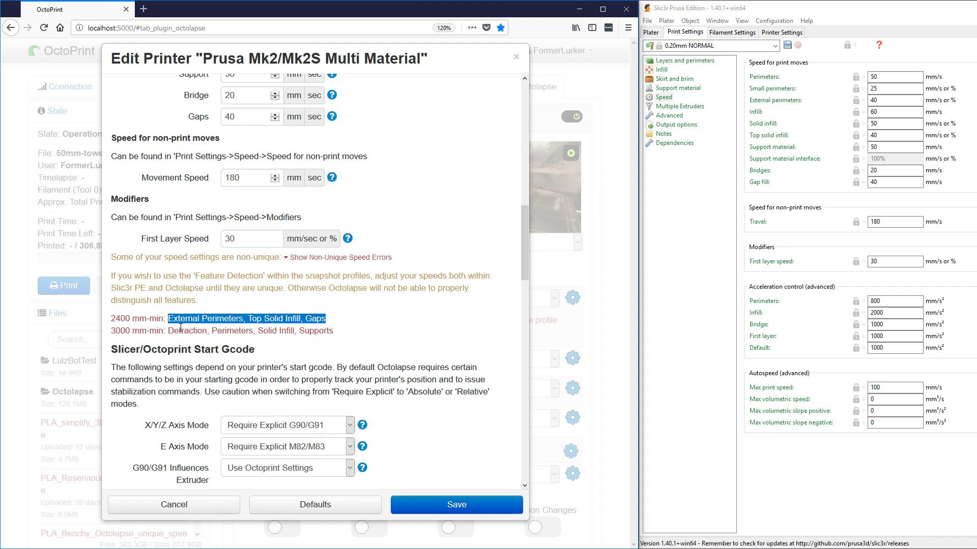
pyautogui.click(345, 332)
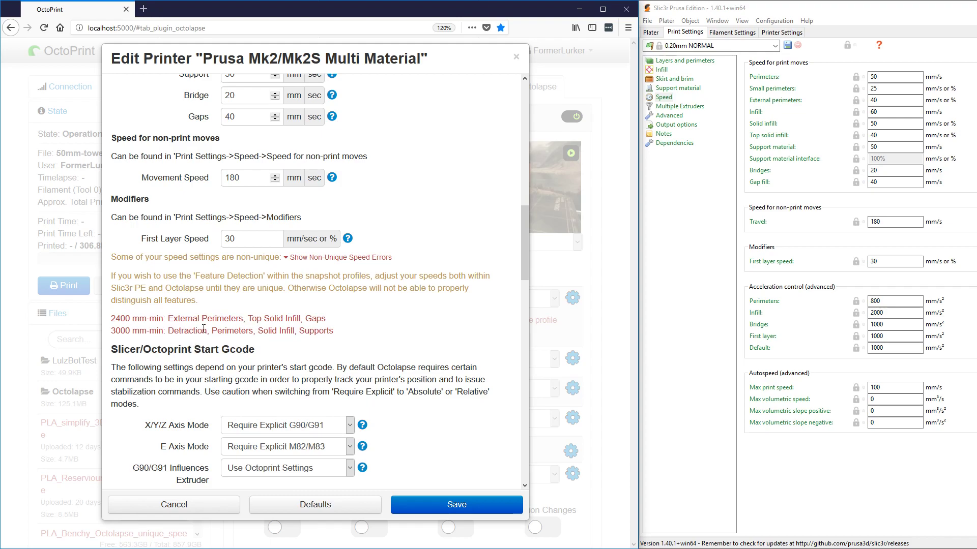
pyautogui.scroll(2, 213, 389)
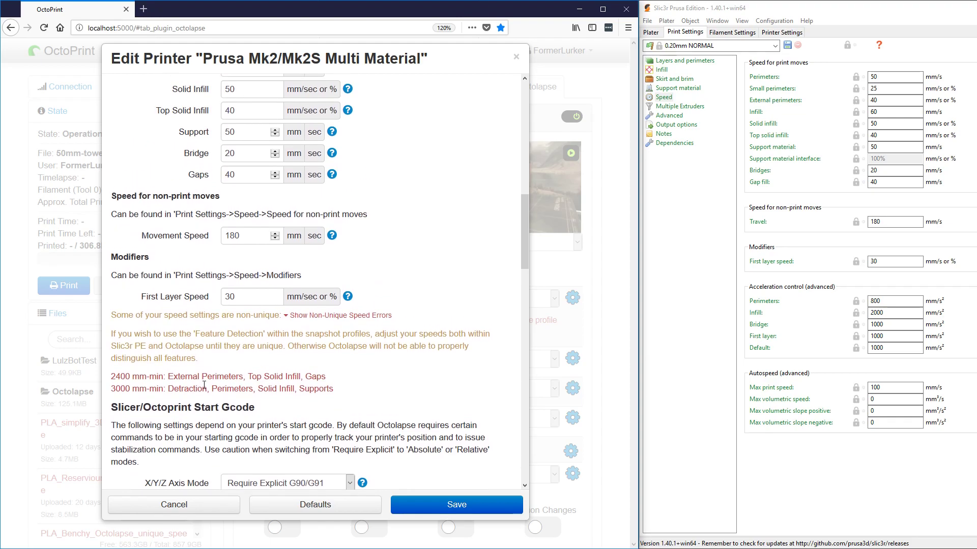
pyautogui.moveTo(180, 376); pyautogui.dragTo(330, 385)
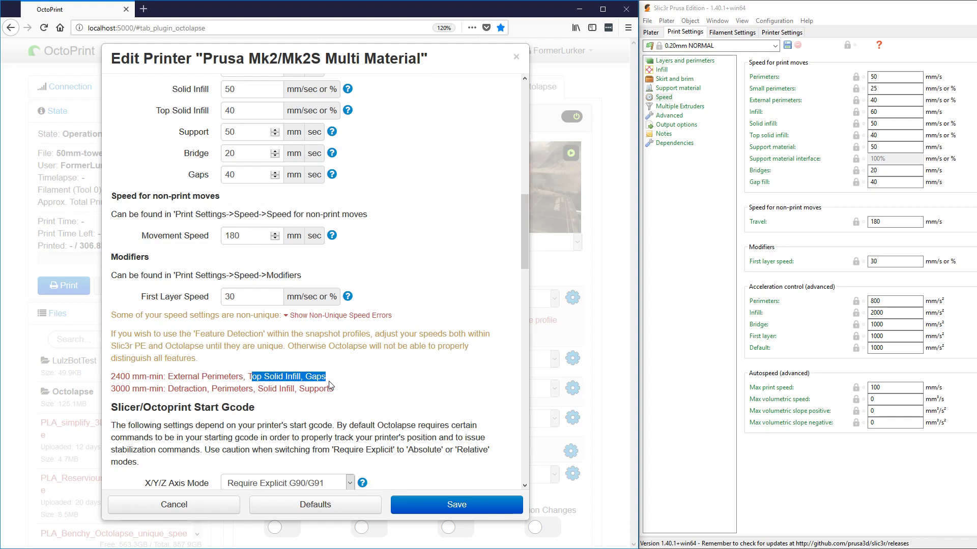
pyautogui.doubleClick(112, 377)
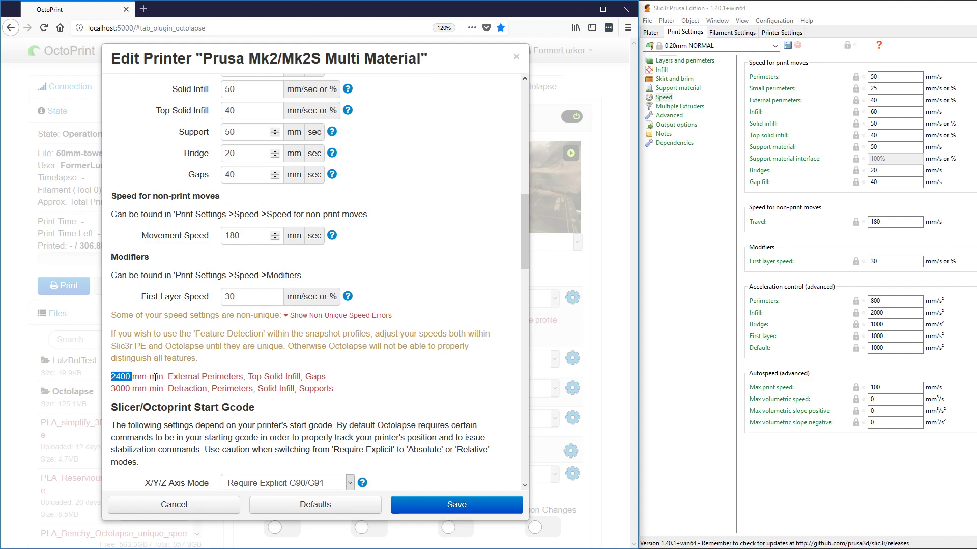
pyautogui.scroll(5, 204, 377)
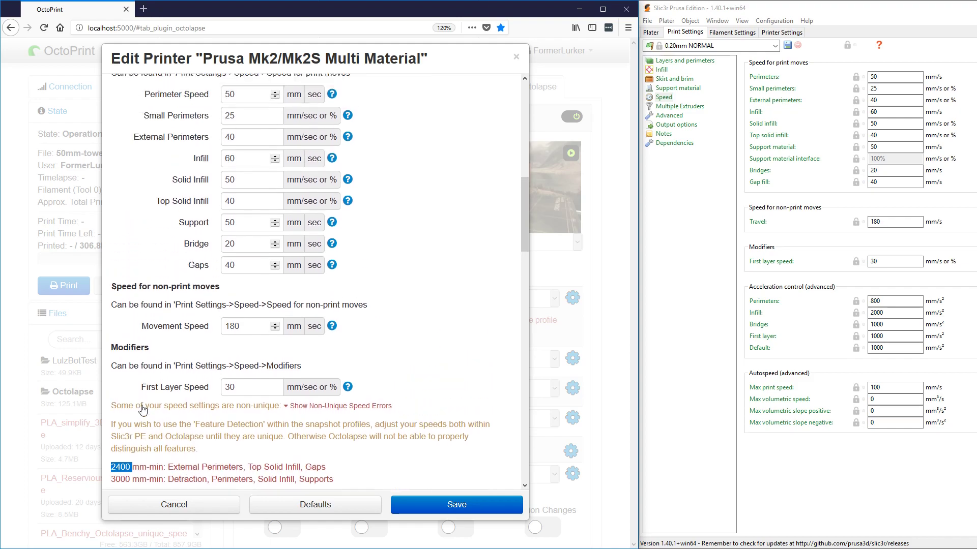
pyautogui.scroll(-5, 249, 416)
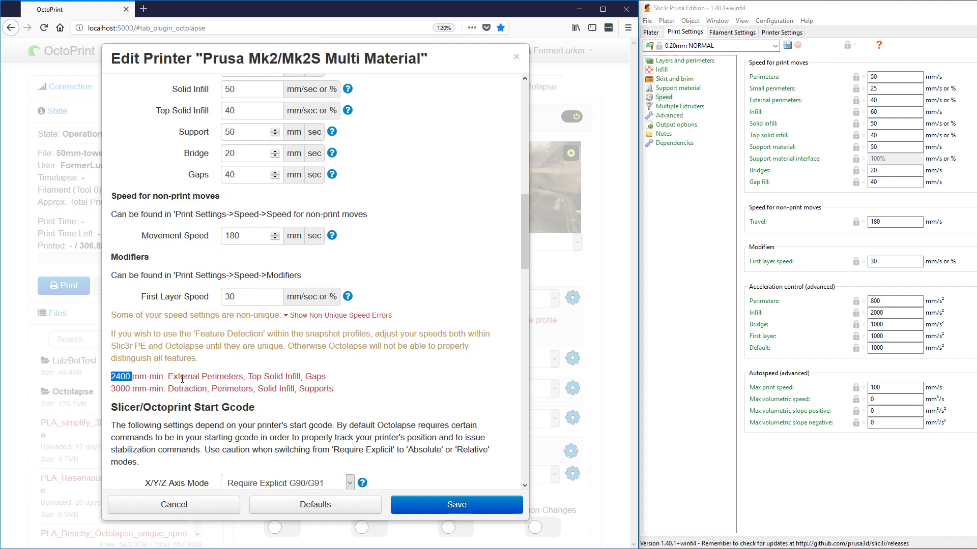
pyautogui.moveTo(248, 377); pyautogui.dragTo(330, 383)
# - Make the conflicting speeds unique by setting the profile's top solid infill to 40.1 and gaps to 39.9
pyautogui.scroll(1, 354, 363)
pyautogui.scroll(2, 354, 362)
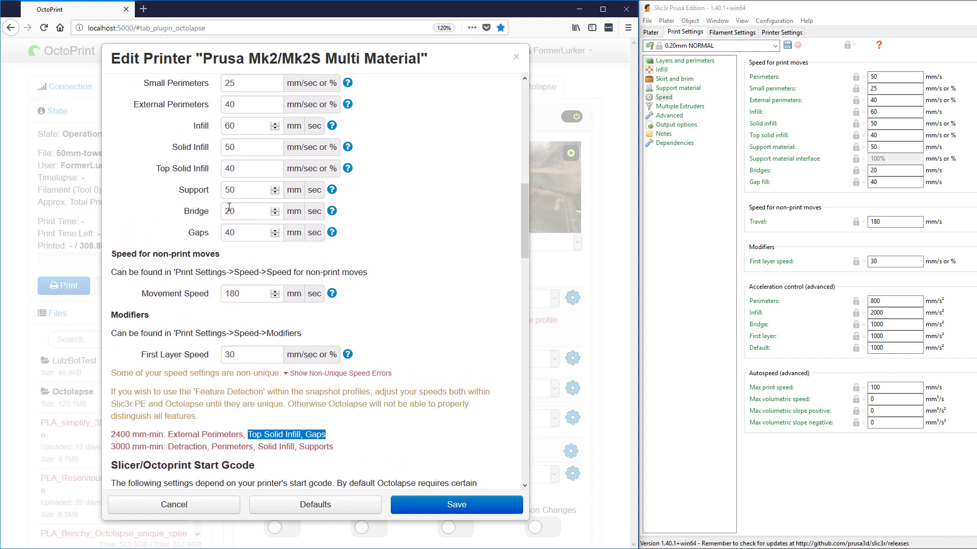
pyautogui.click(248, 169)
pyautogui.write('.12')
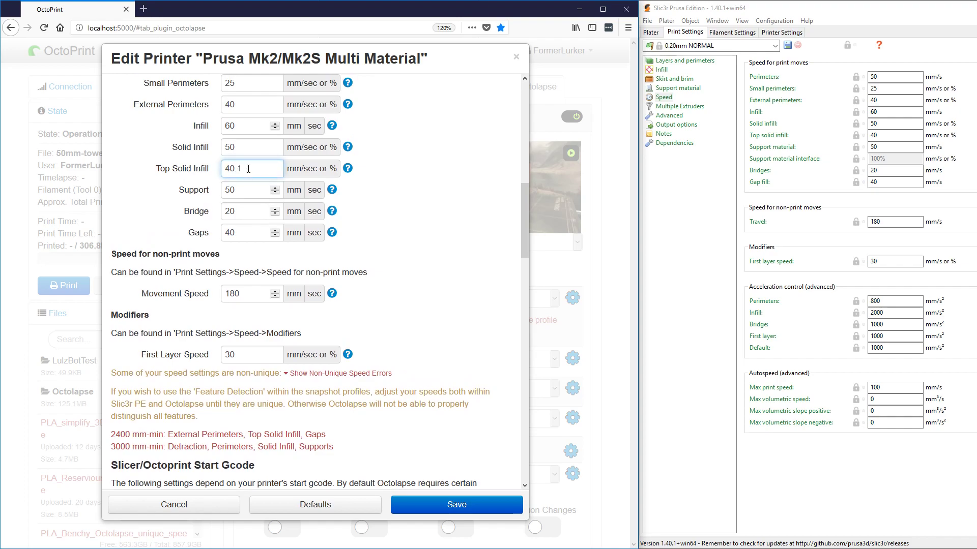
pyautogui.click(242, 228)
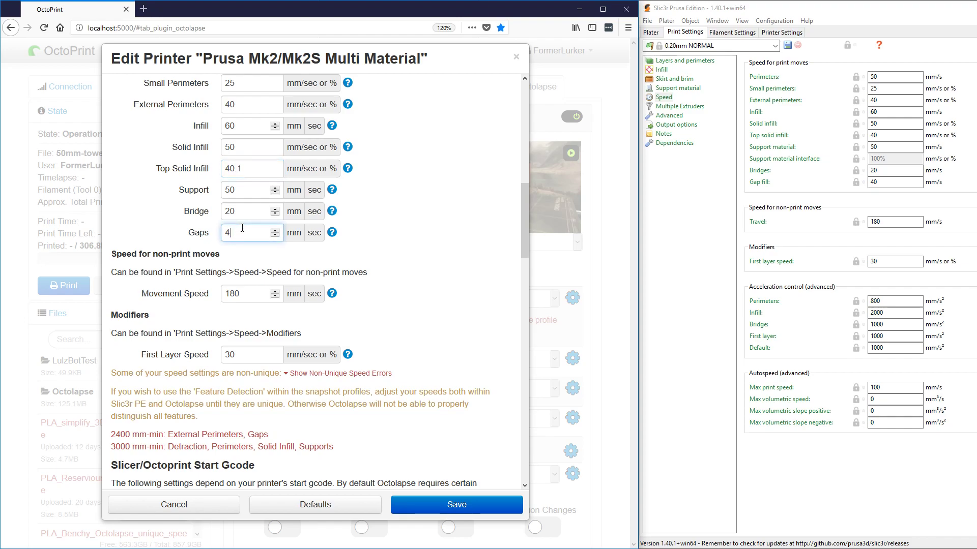
pyautogui.write('39.9')
# - Copy the profile's top solid infill speed of 40.1 into the matching print speed setting in Slic3r
pyautogui.moveTo(246, 168); pyautogui.dragTo(203, 166)
pyautogui.hotkey('ctrl', 'c')
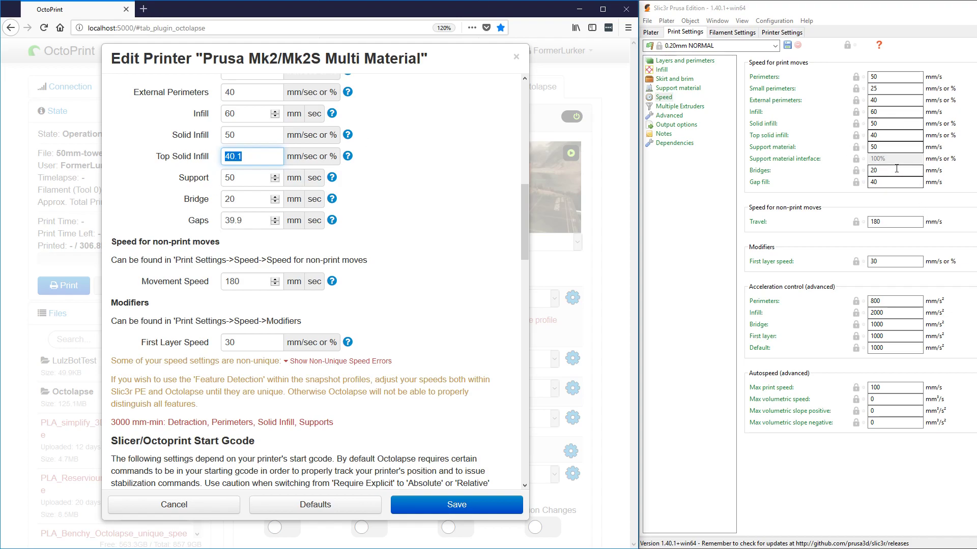
pyautogui.doubleClick(885, 135)
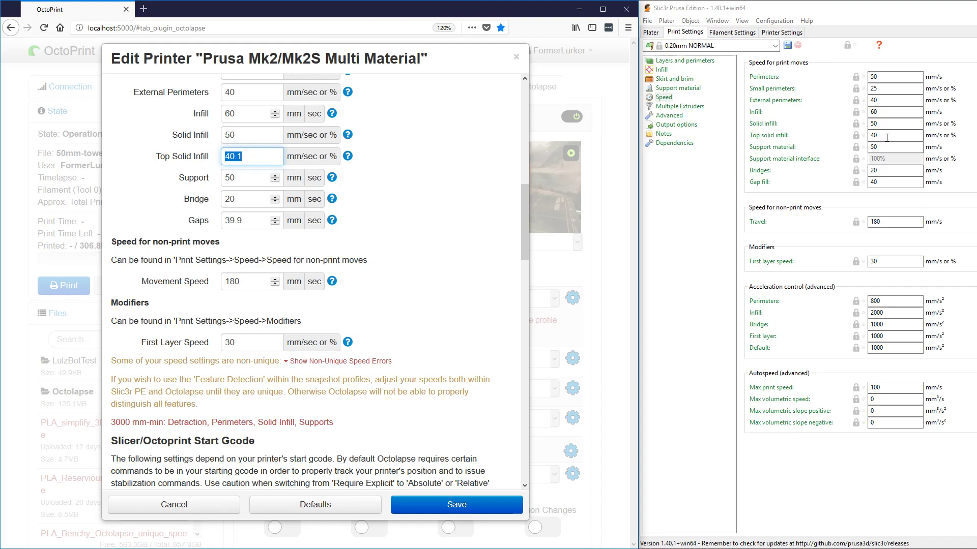
pyautogui.hotkey('ctrl', 'v')
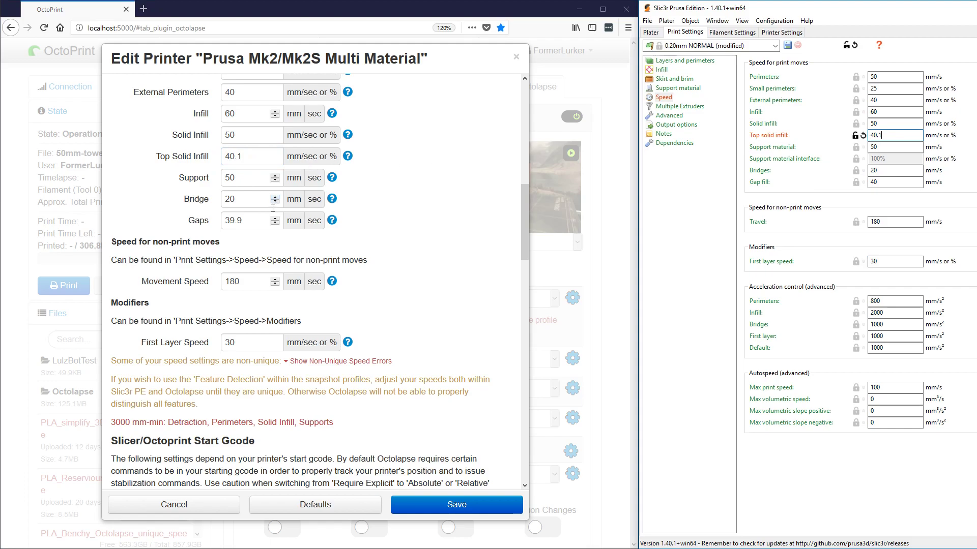
# - Copy the profile's gaps speed of 39.9 into Slic3r's gap fill speed
pyautogui.doubleClick(234, 220)
pyautogui.hotkey('ctrl', 'c')
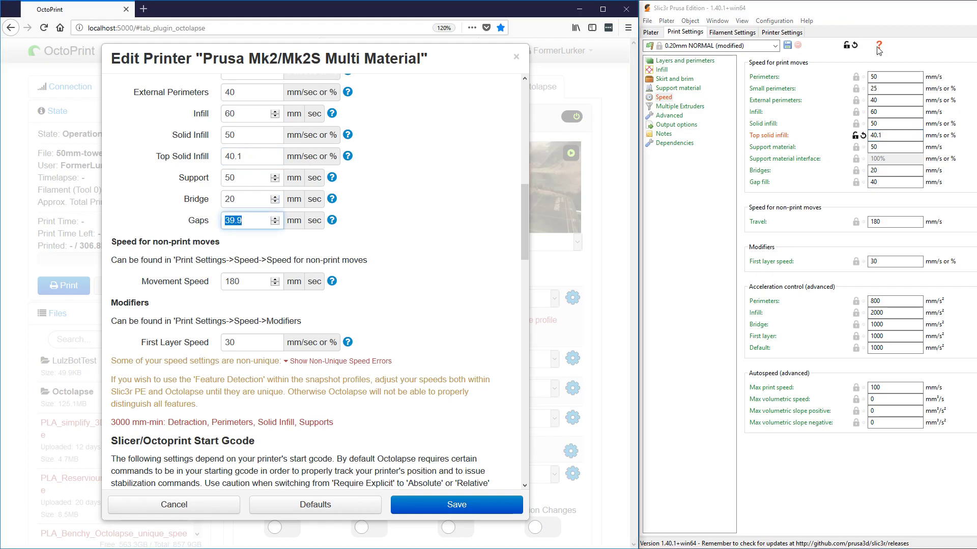
pyautogui.doubleClick(885, 182)
pyautogui.hotkey('ctrl', 'v')
pyautogui.press('Return')
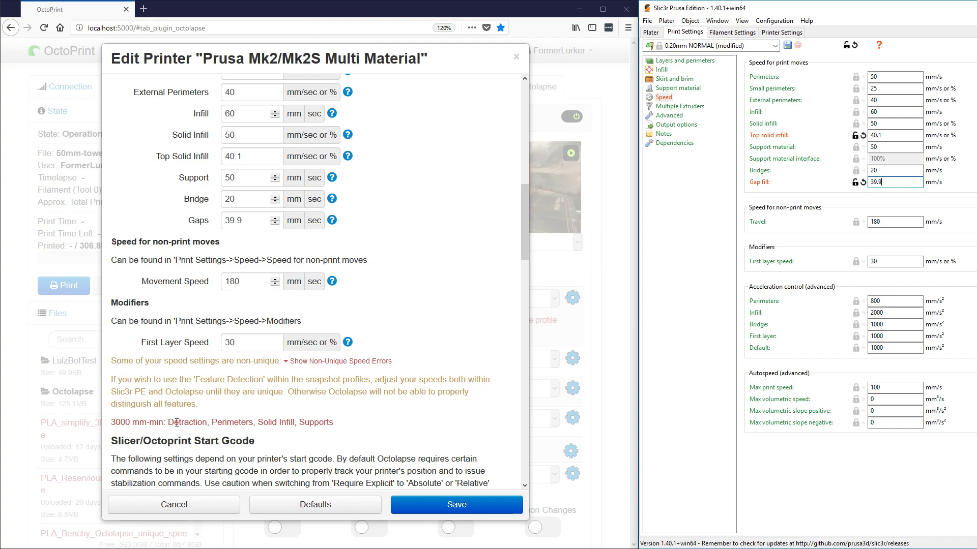
# - Review the features sharing 3000 mm-min and set the profile's perimeter speed to 50.1
pyautogui.moveTo(169, 424); pyautogui.dragTo(347, 426)
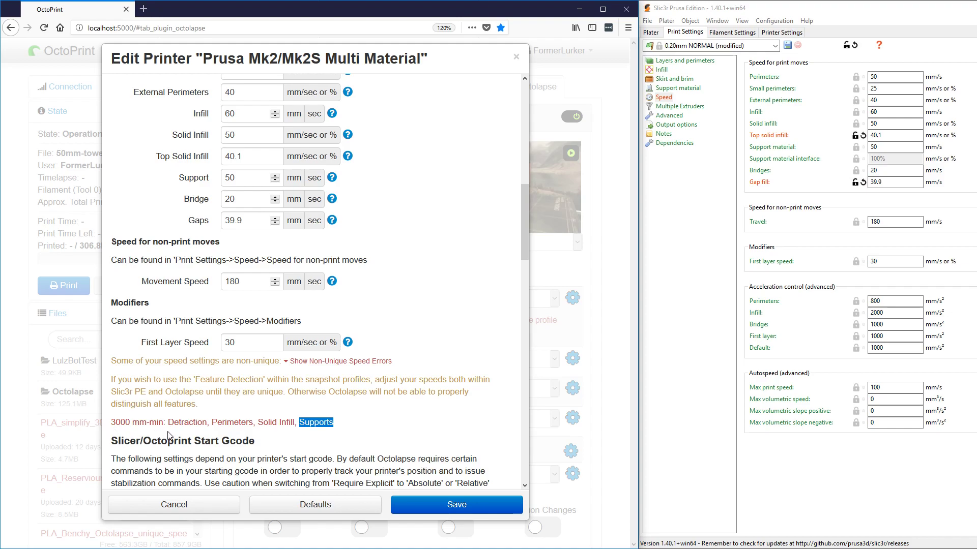
pyautogui.moveTo(211, 424); pyautogui.dragTo(344, 431)
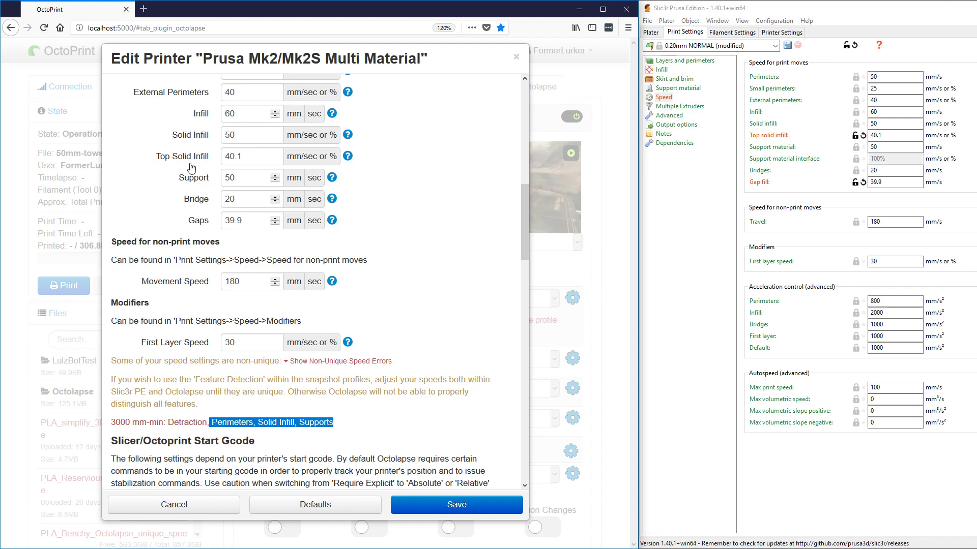
pyautogui.scroll(2, 239, 122)
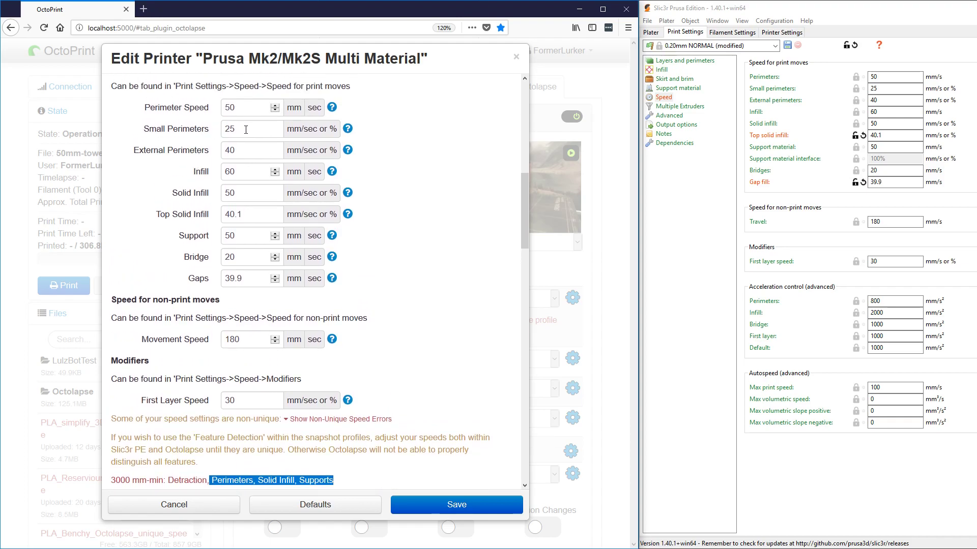
pyautogui.click(245, 130)
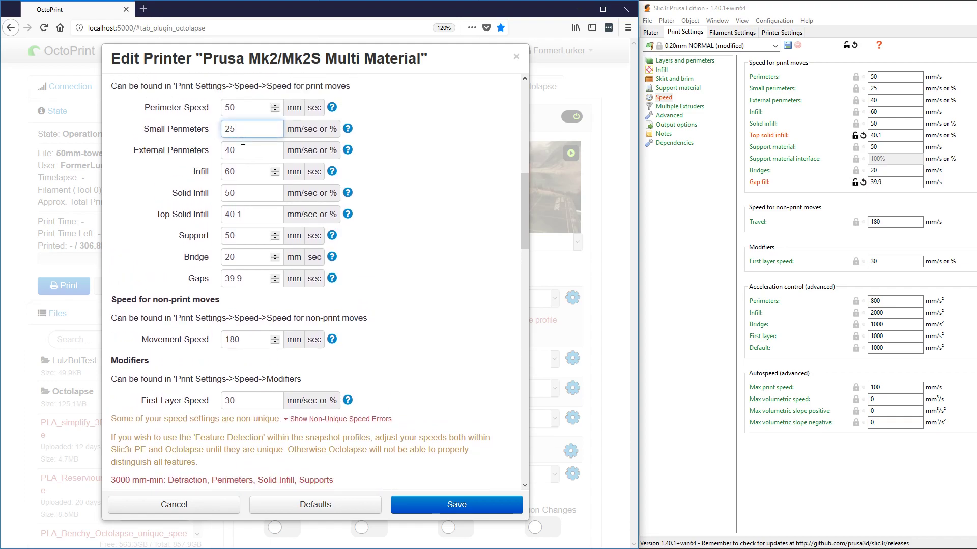
pyautogui.click(244, 109)
pyautogui.write('.1')
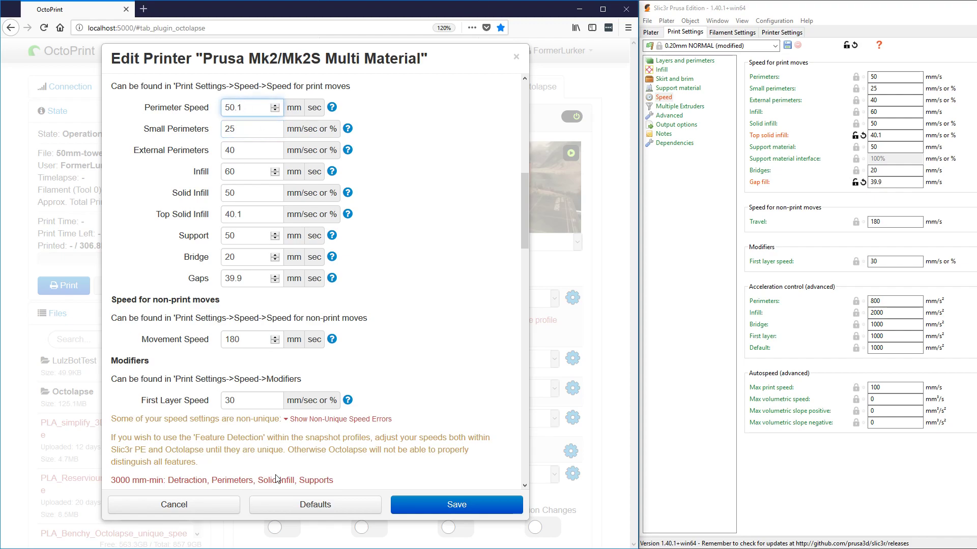
# - Set the printer profile's solid infill speed to 50.2 and its support speed to 49.9
pyautogui.click(242, 193)
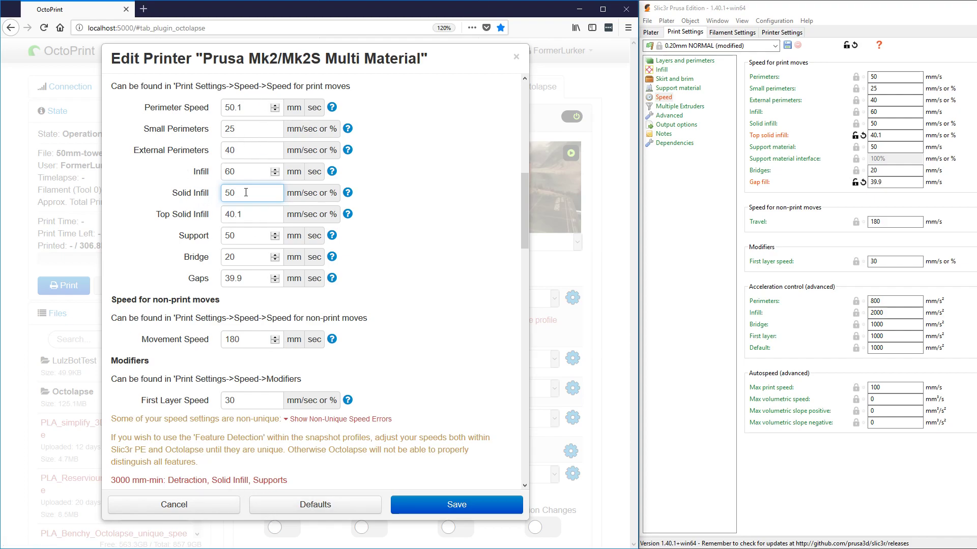
pyautogui.write('.2')
pyautogui.doubleClick(239, 236)
pyautogui.write('49')
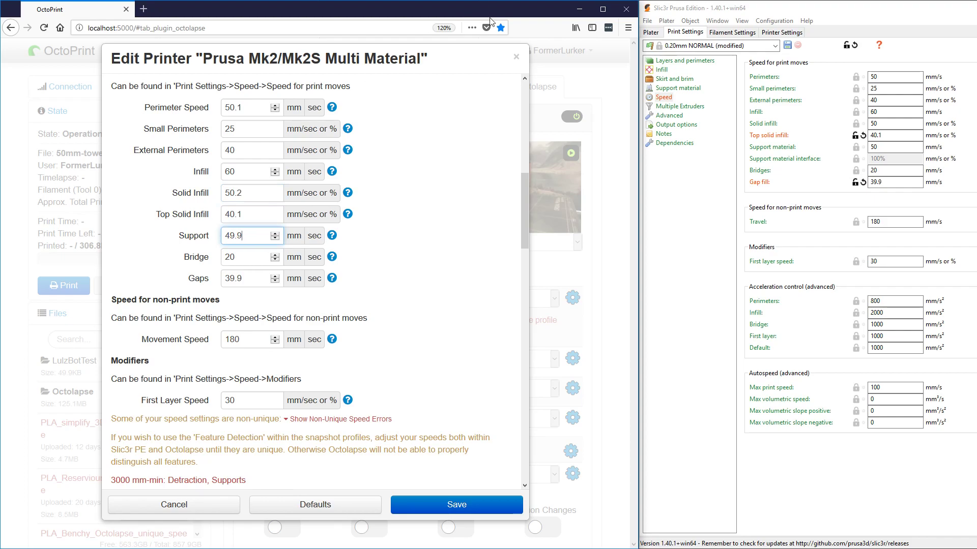
# - Match the profile's speeds in Slic3r by setting perimeters to 50.1, solid infill to 50.2 and support material to 49.9
pyautogui.click(892, 76)
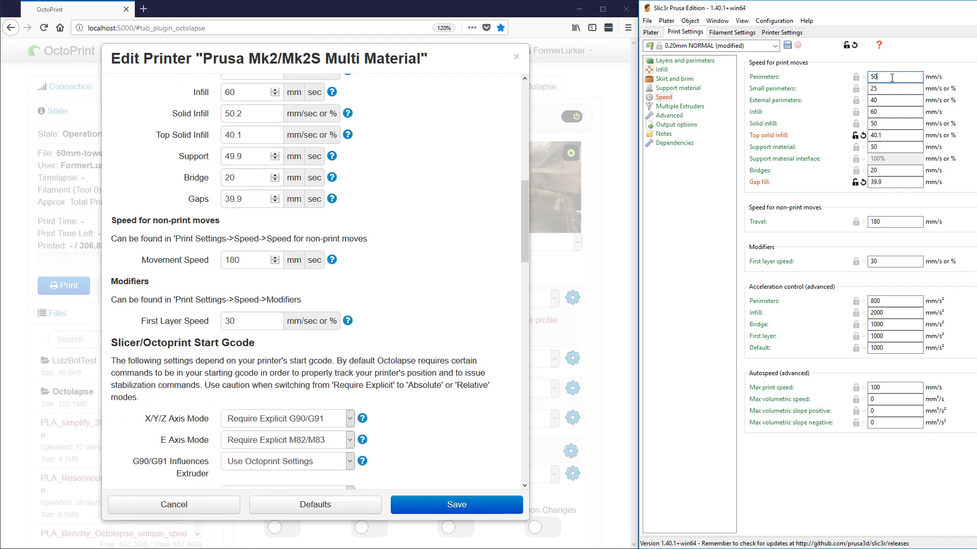
pyautogui.write('.1')
pyautogui.scroll(3, 448, 171)
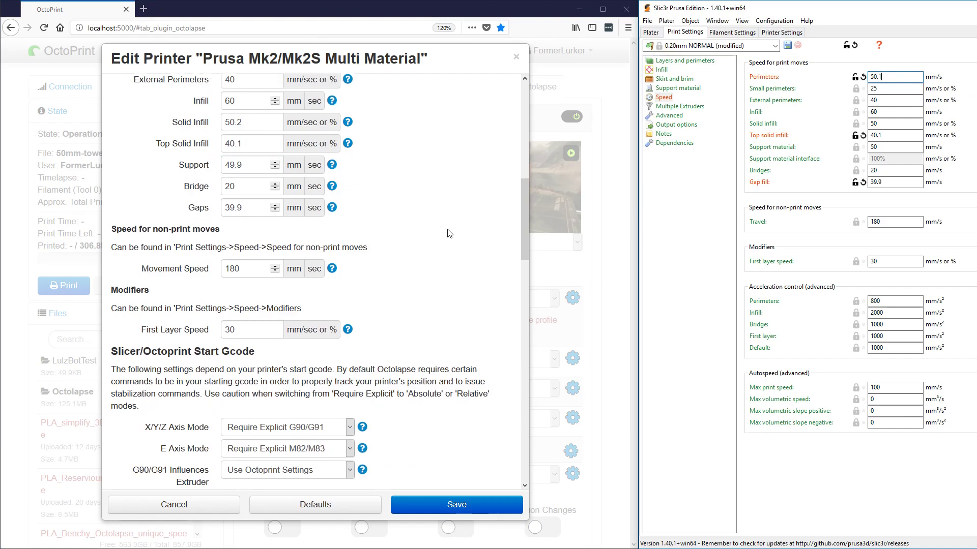
pyautogui.click(894, 123)
pyautogui.write('.2')
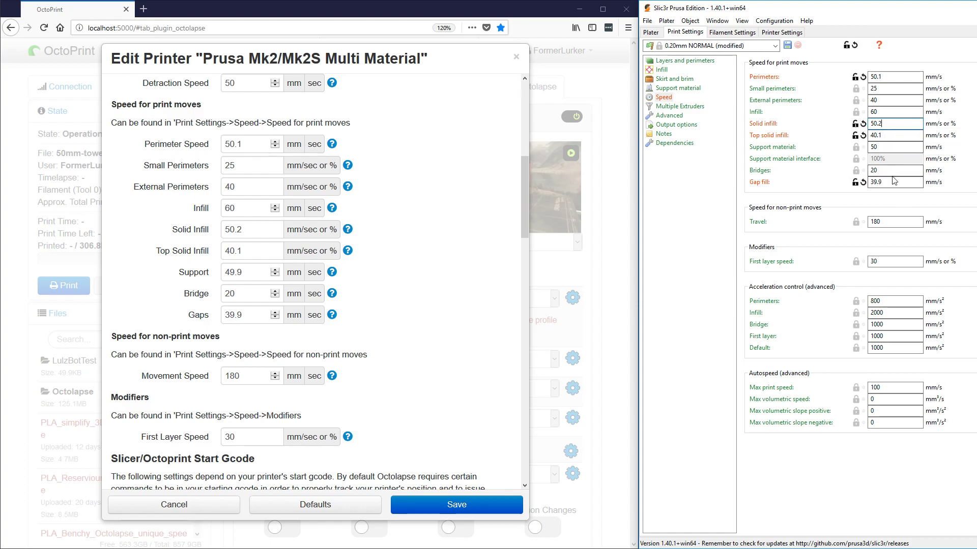
pyautogui.doubleClick(893, 146)
pyautogui.write('49.9')
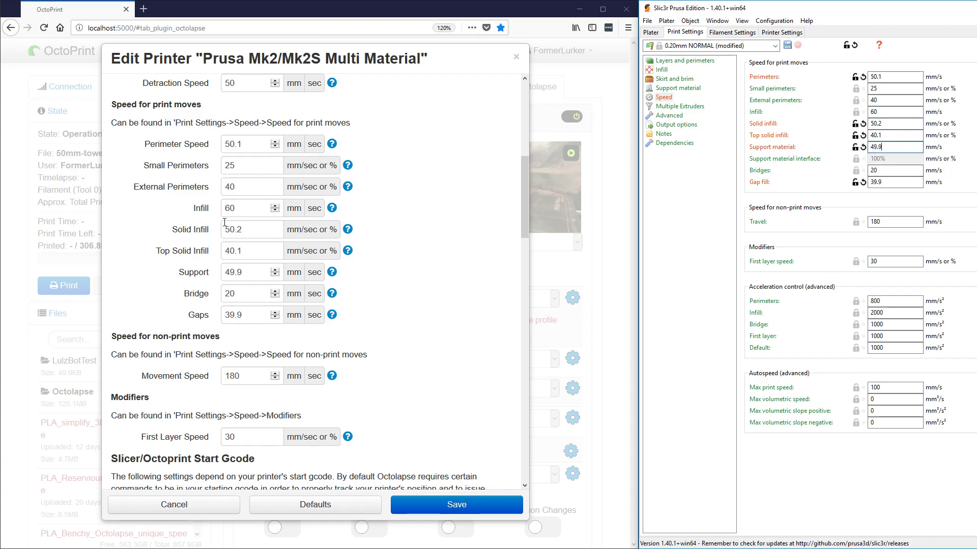
# - Review the printer profile's remaining settings, from retraction through print volume to the miscellaneous options, and save the profile
pyautogui.scroll(-3, 317, 356)
pyautogui.scroll(5, 300, 244)
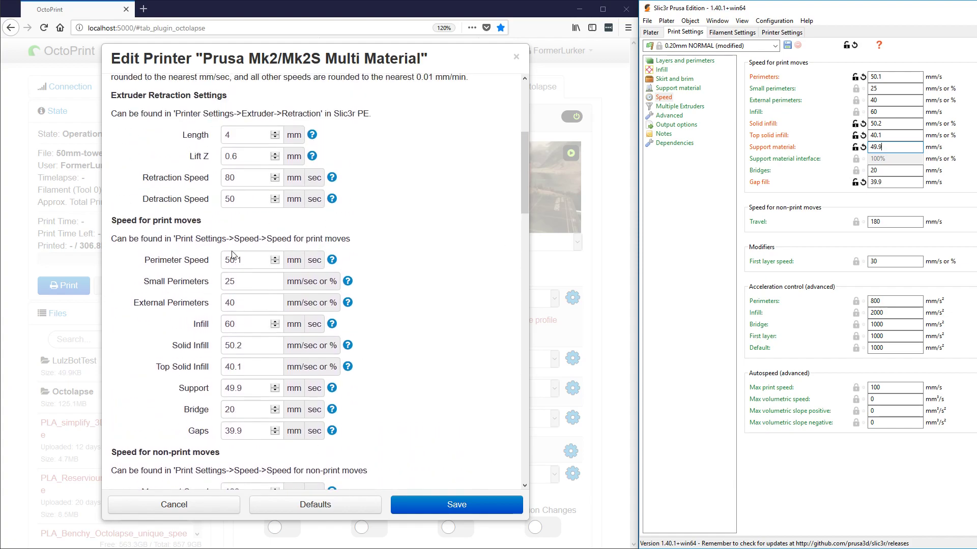
pyautogui.scroll(2, 239, 188)
pyautogui.scroll(-3, 246, 309)
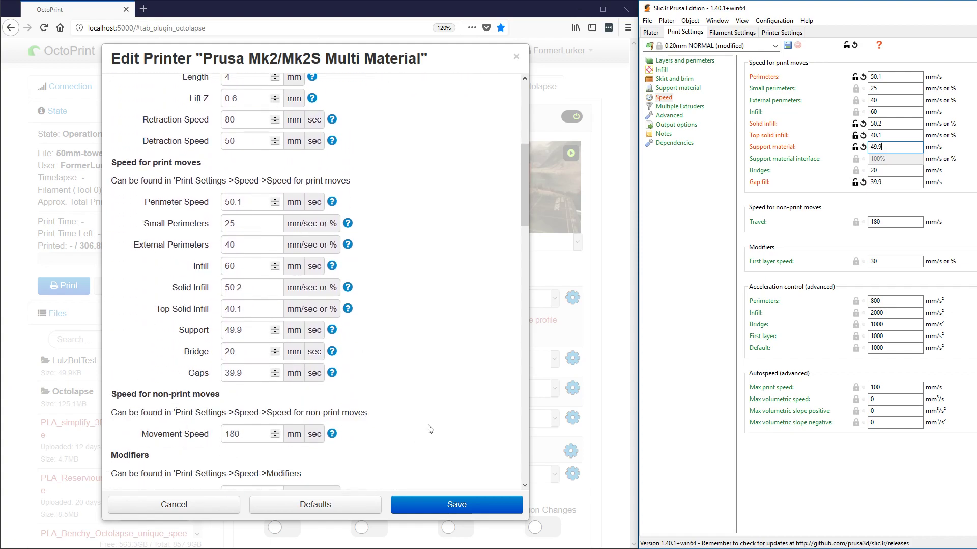
pyautogui.scroll(-3, 430, 430)
pyautogui.scroll(-3, 217, 445)
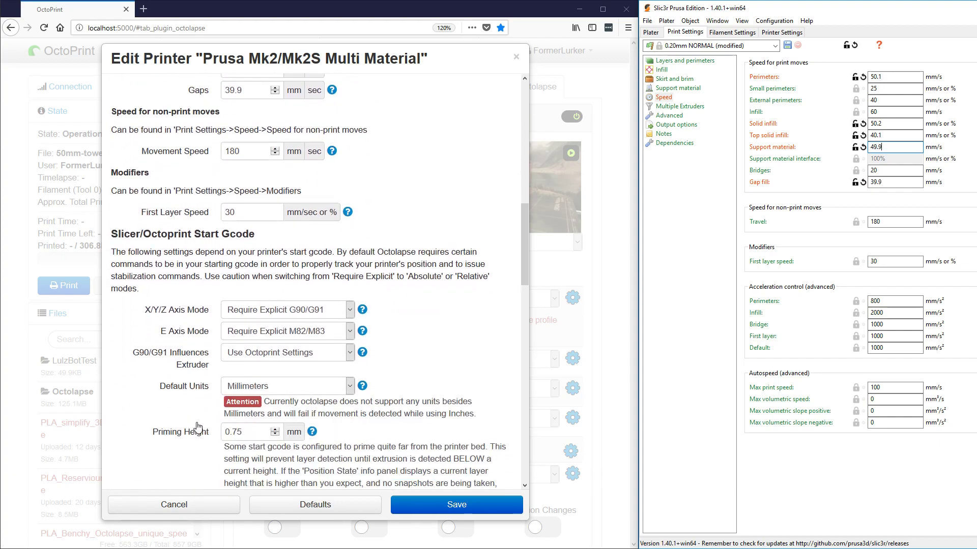
pyautogui.scroll(-6, 246, 312)
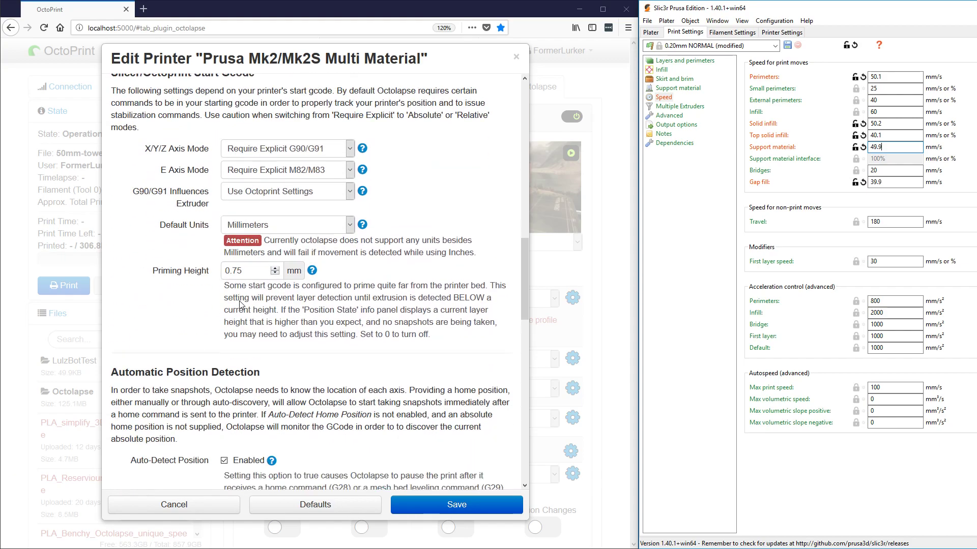
pyautogui.scroll(-3, 237, 303)
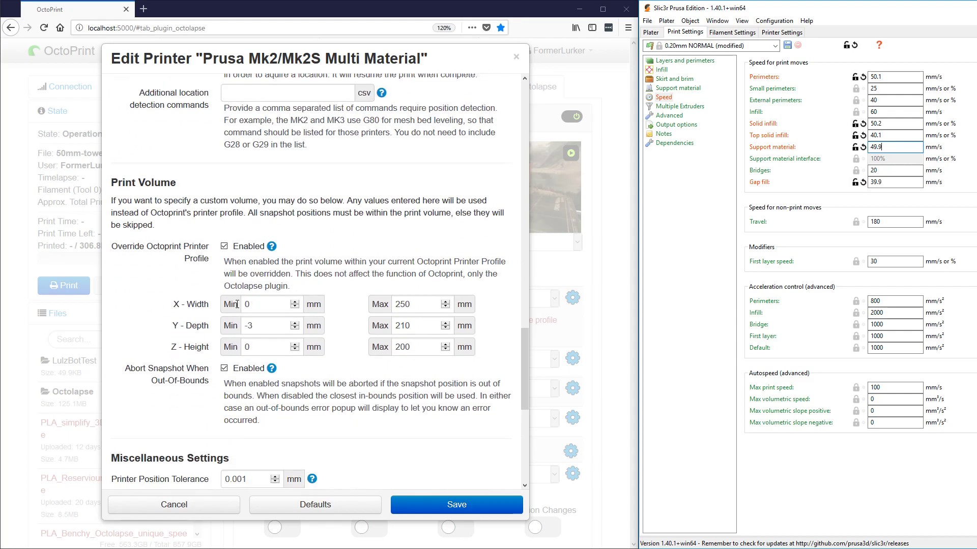
pyautogui.scroll(-5, 435, 296)
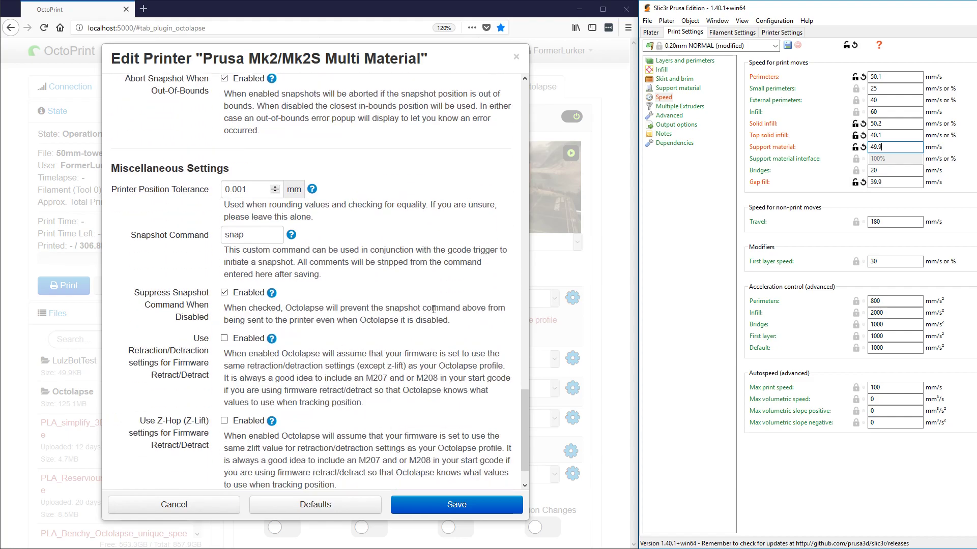
pyautogui.click(434, 512)
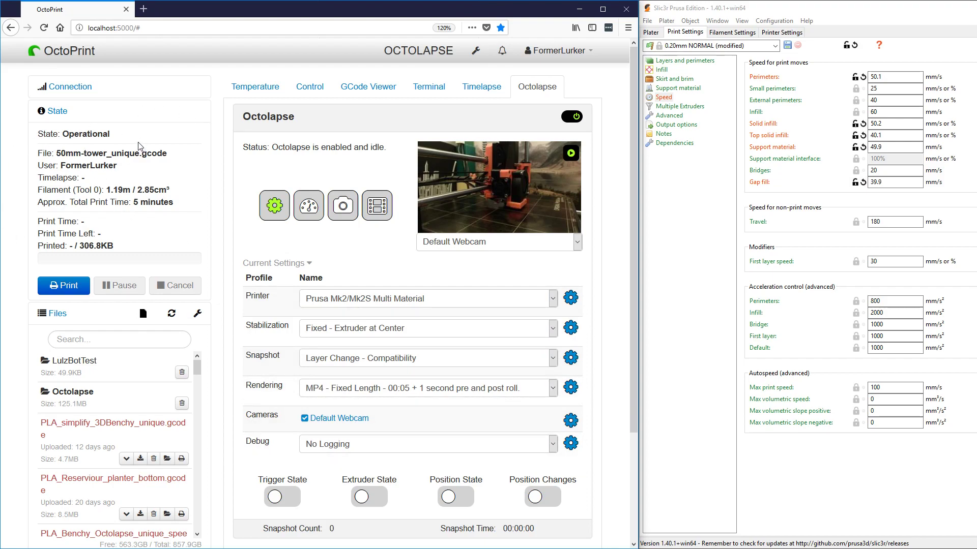
# - Try to print 50mm-tower_unique.gcode and read the Octolapse startup notification
pyautogui.click(74, 286)
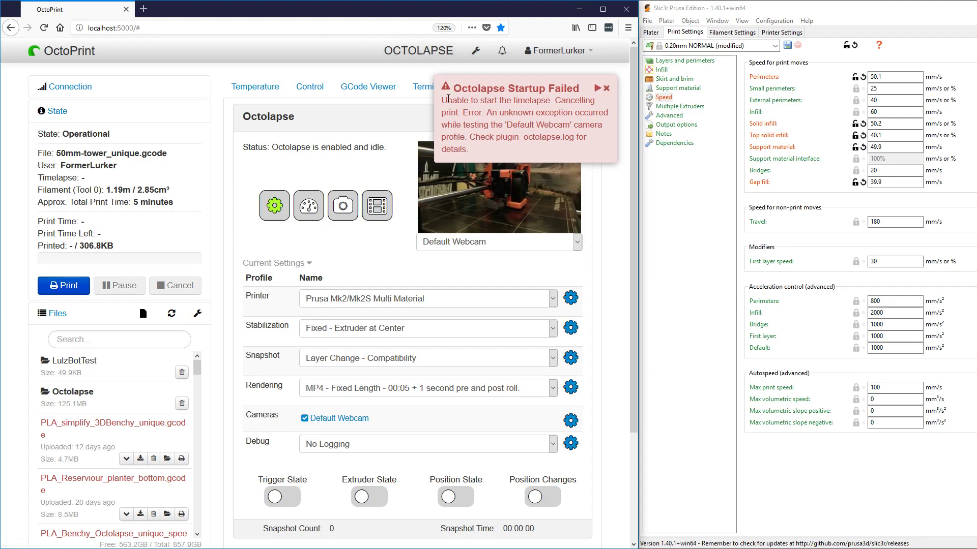
pyautogui.moveTo(443, 99); pyautogui.dragTo(560, 101)
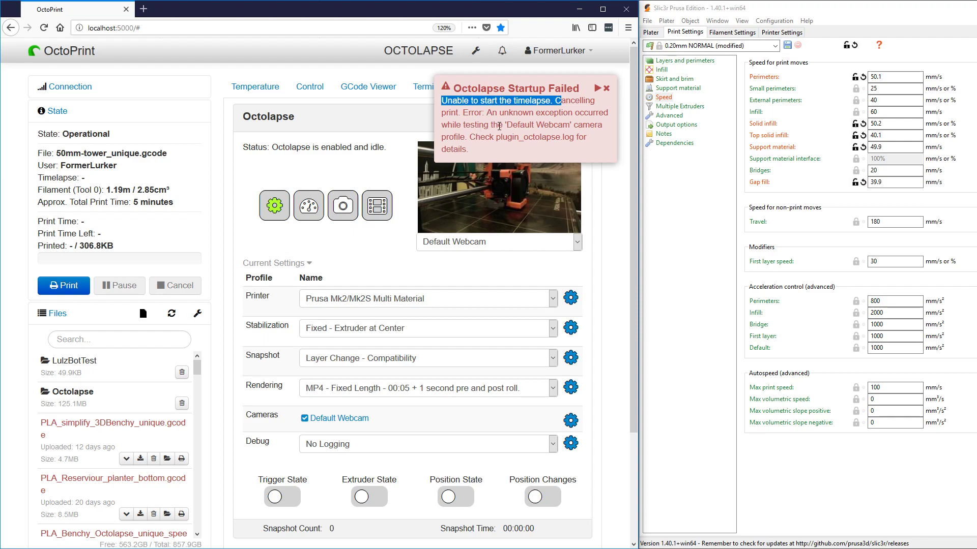
pyautogui.moveTo(507, 124); pyautogui.dragTo(468, 139)
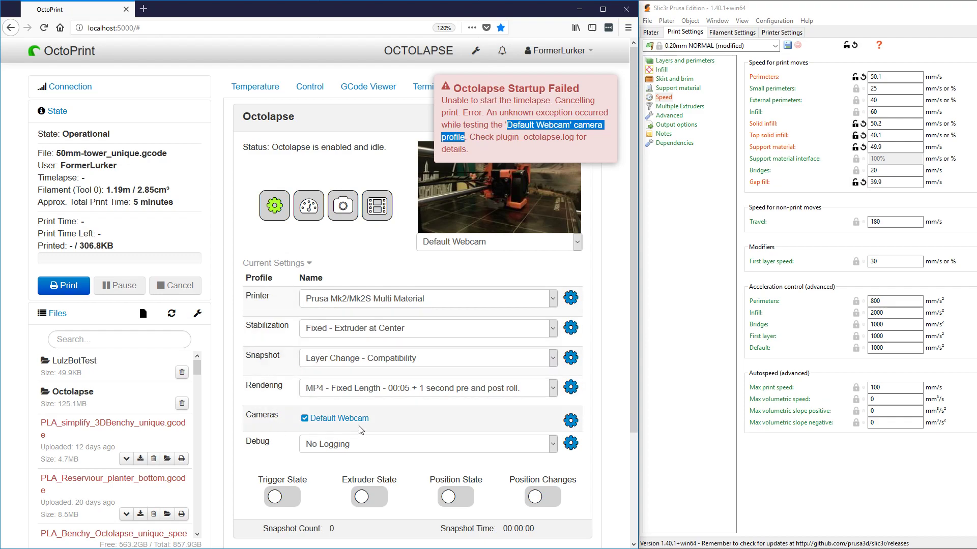
# - Open the Default Webcam camera profile for editing and test its snapshot address
pyautogui.click(571, 420)
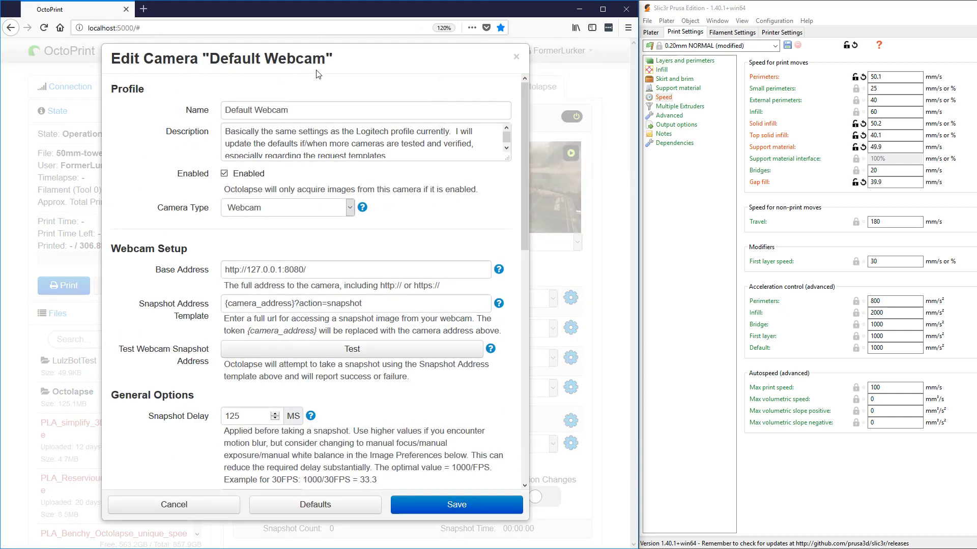
pyautogui.click(371, 350)
pyautogui.moveTo(586, 99)
pyautogui.moveTo(524, 100); pyautogui.dragTo(598, 101)
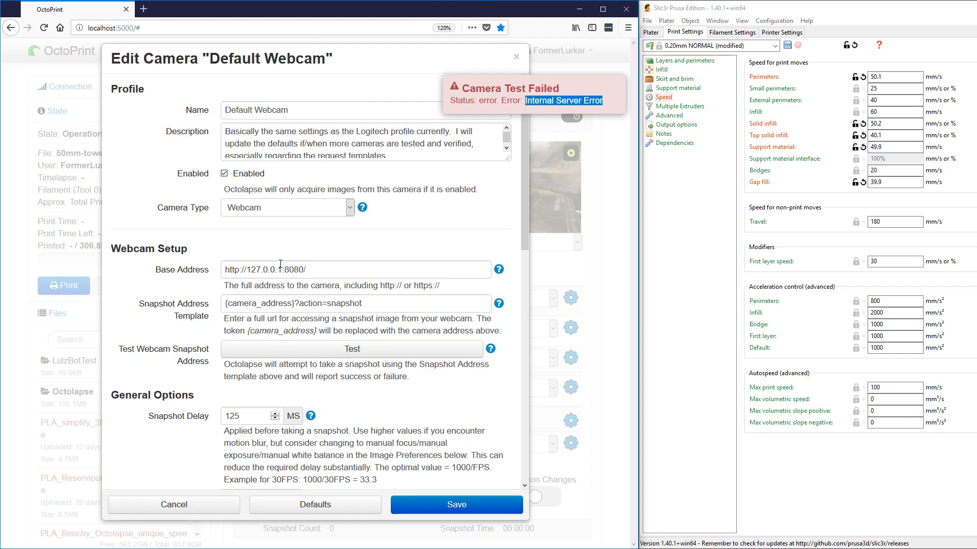
pyautogui.moveTo(308, 270); pyautogui.dragTo(222, 270)
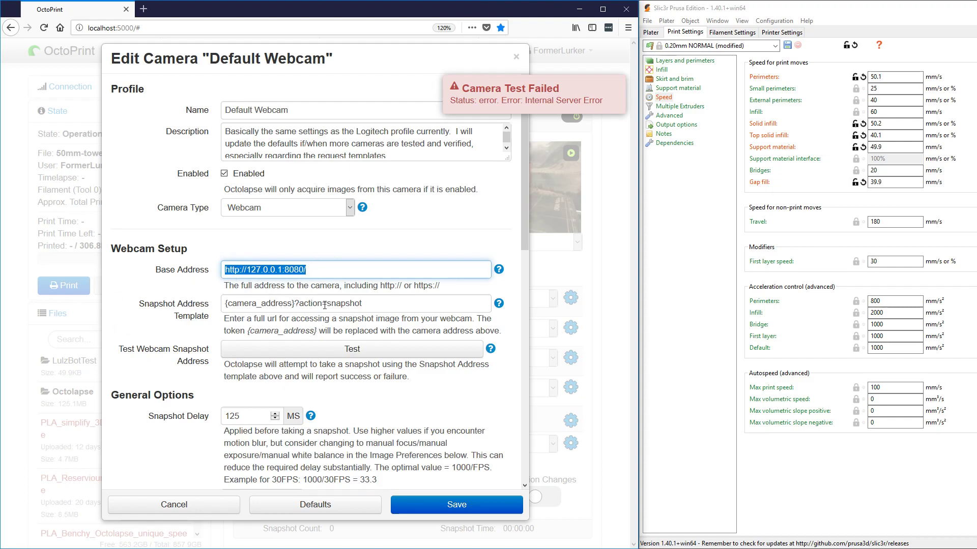
pyautogui.click(478, 201)
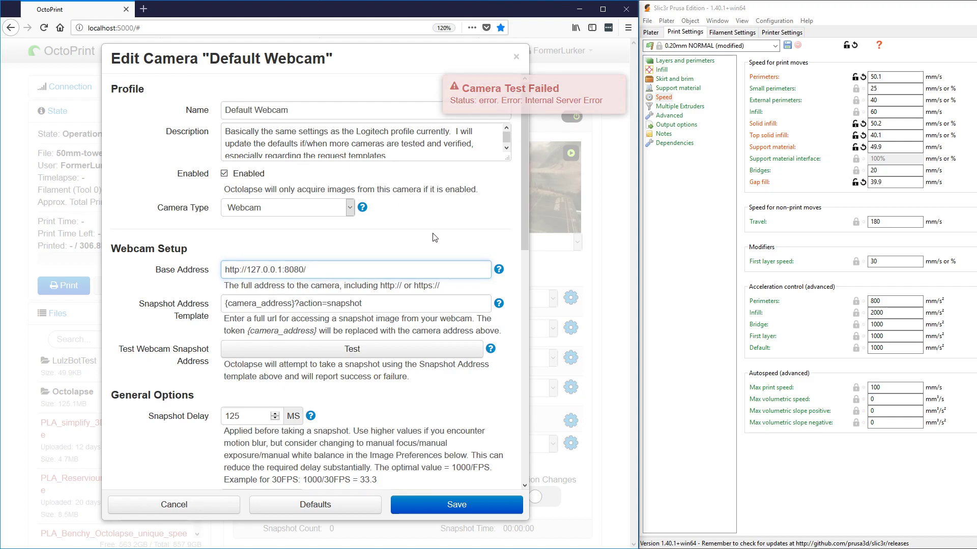
pyautogui.click(352, 271)
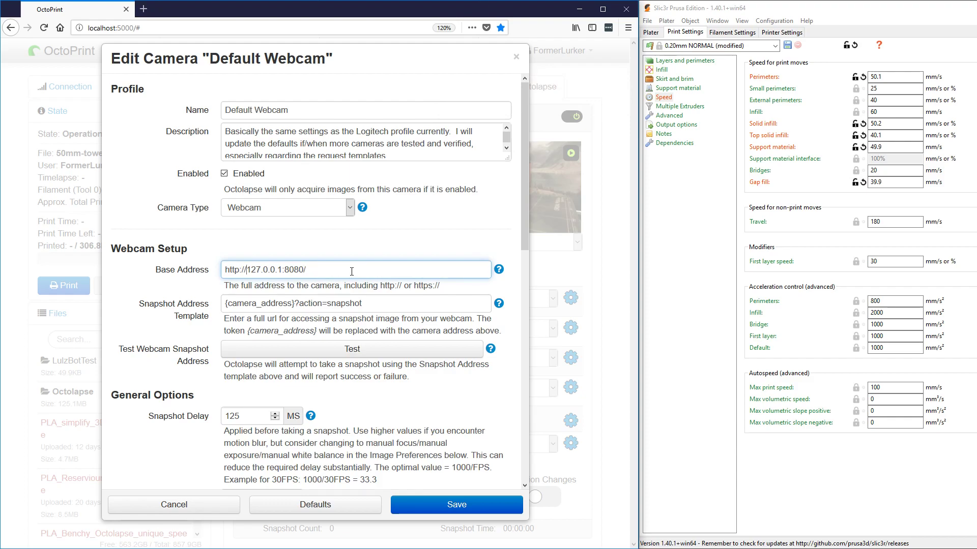
pyautogui.hotkey('shift', 'End')
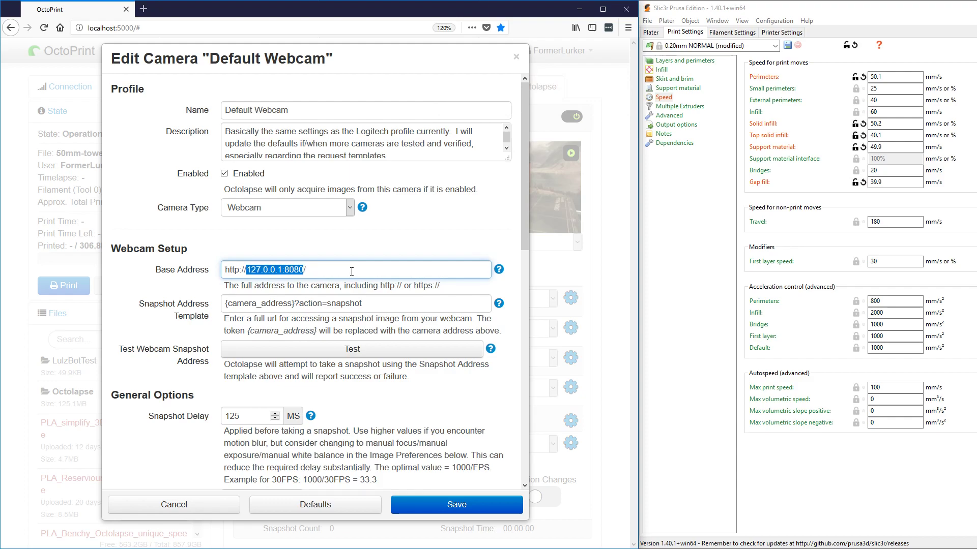
pyautogui.write('tako3.prefecture/')
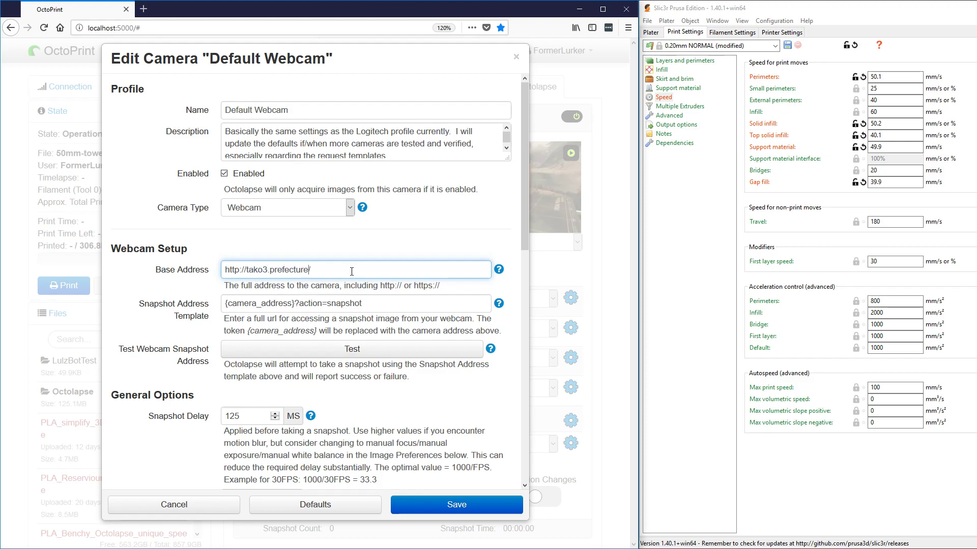
pyautogui.write('webcam/')
pyautogui.click(444, 349)
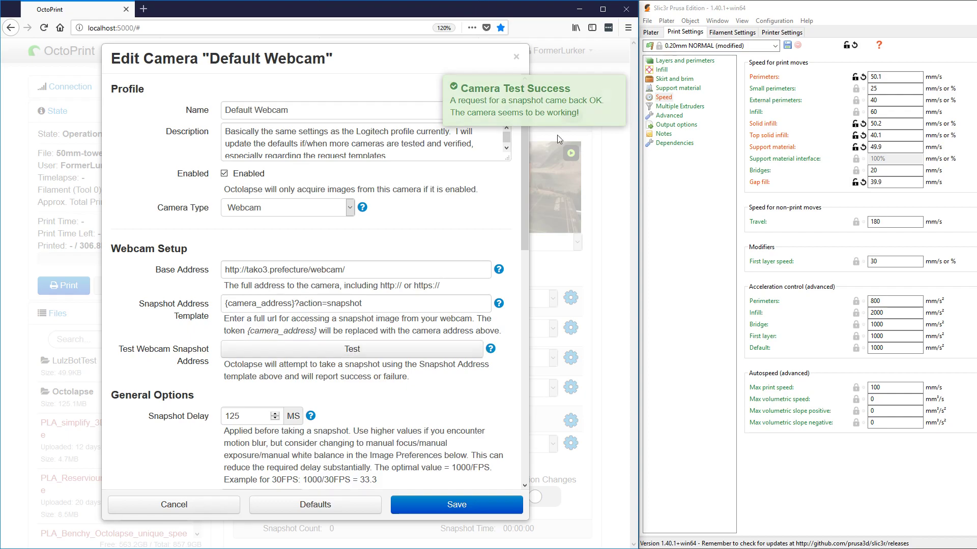
pyautogui.click(461, 504)
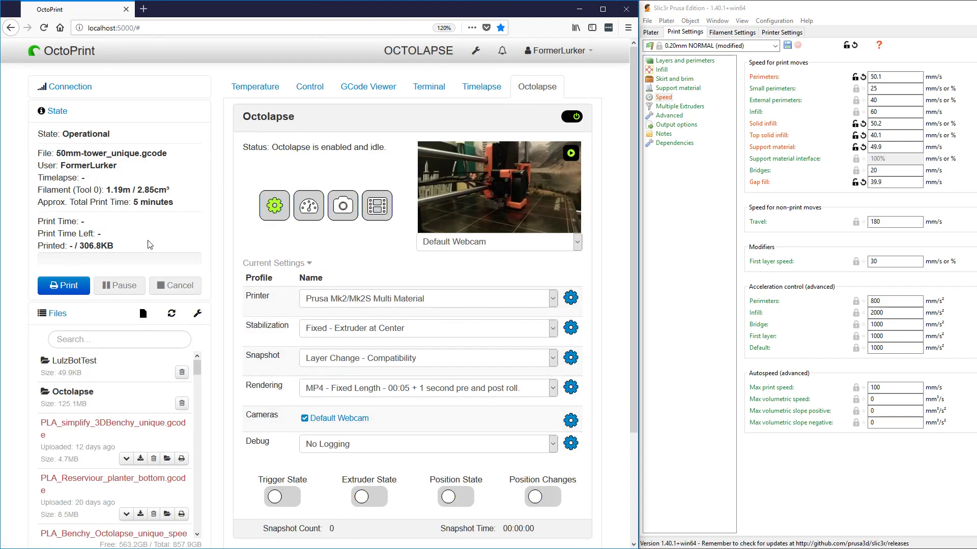
# - Switch the debug profile to Test Mode and start printing 50mm-tower_unique.gcode
pyautogui.click(371, 447)
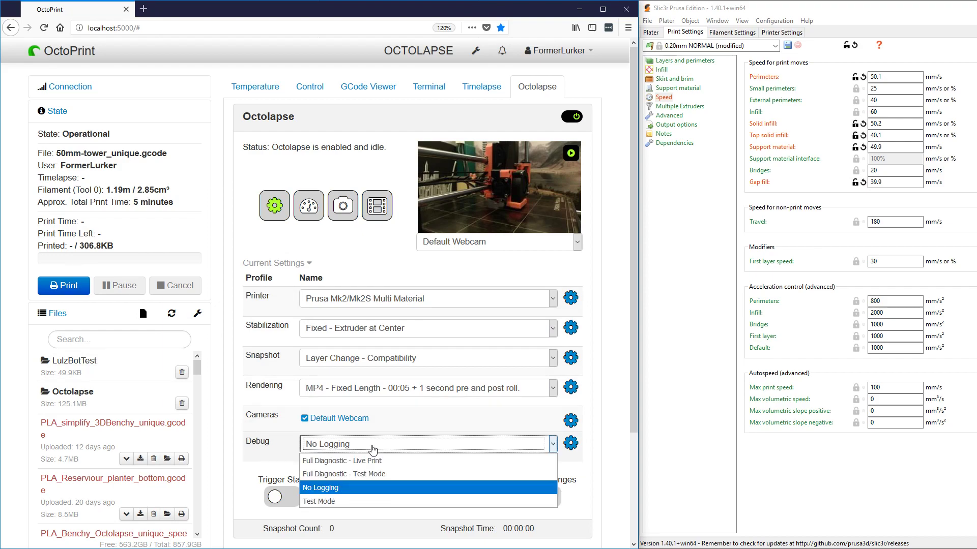
pyautogui.click(346, 502)
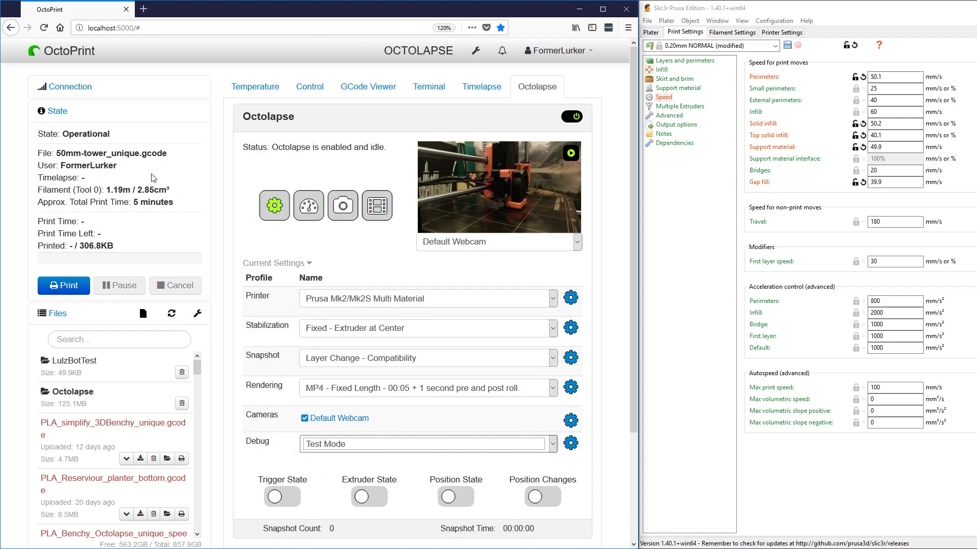
pyautogui.click(72, 290)
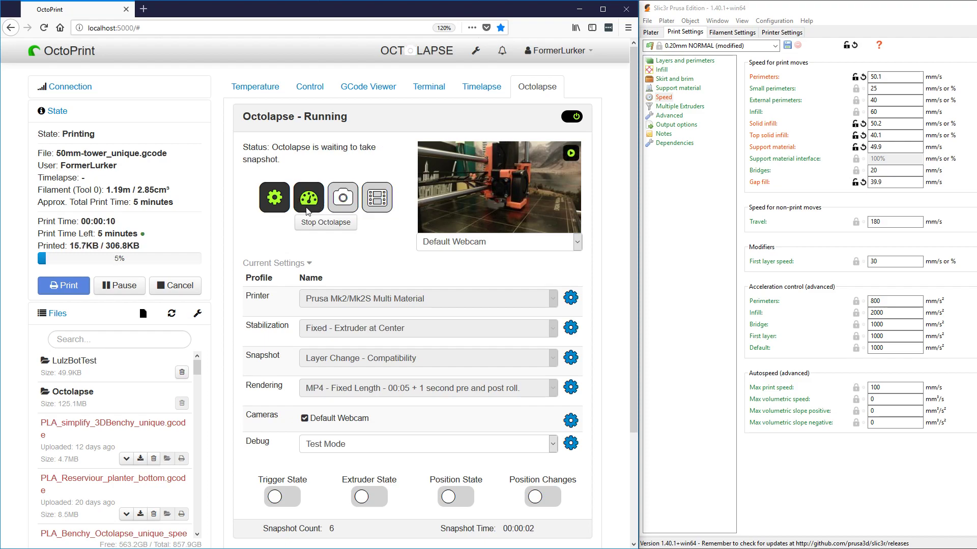
pyautogui.scroll(-3, 305, 211)
pyautogui.scroll(3, 306, 212)
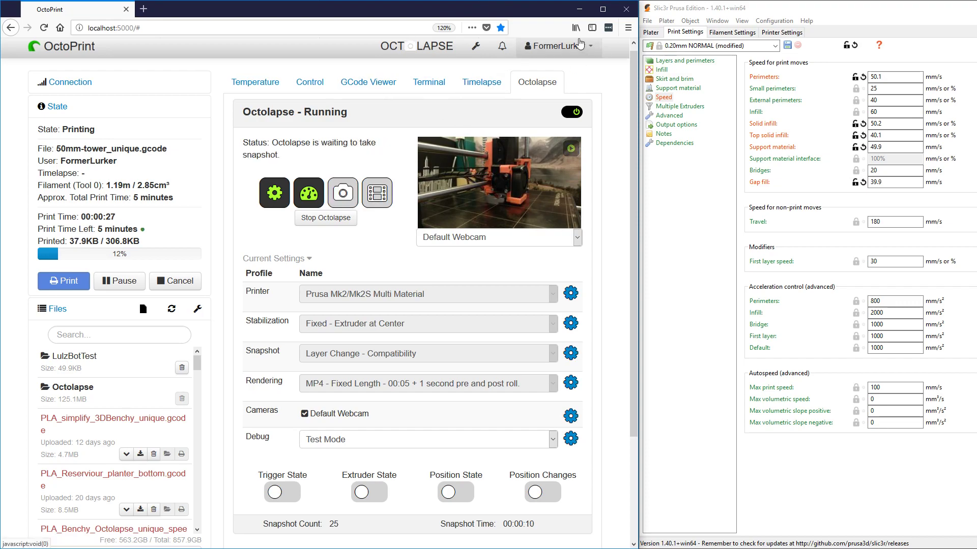
# - Minimize the Slic3r window and maximize the browser to watch the running Octolapse print
pyautogui.moveTo(895, 7); pyautogui.dragTo(895, 82)
pyautogui.press('super+Down')
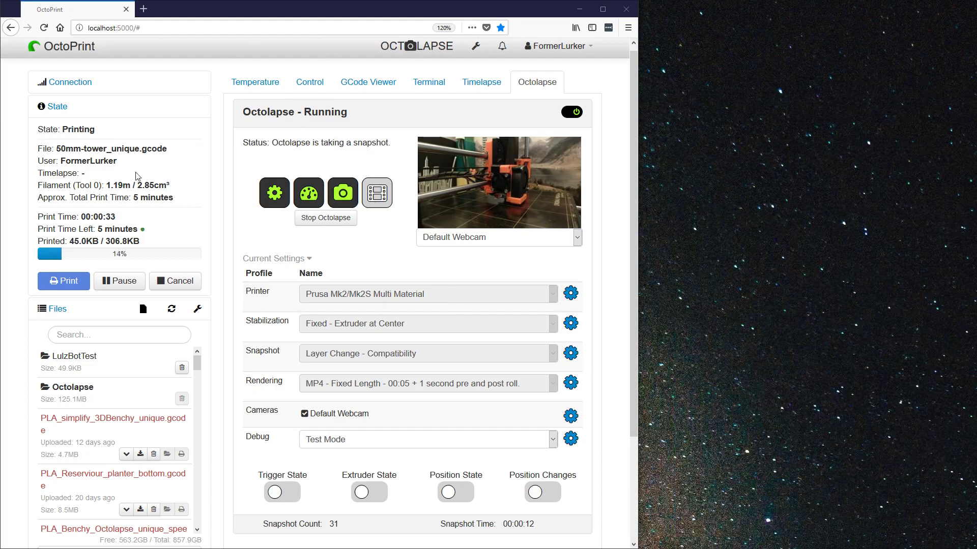
pyautogui.doubleClick(341, 9)
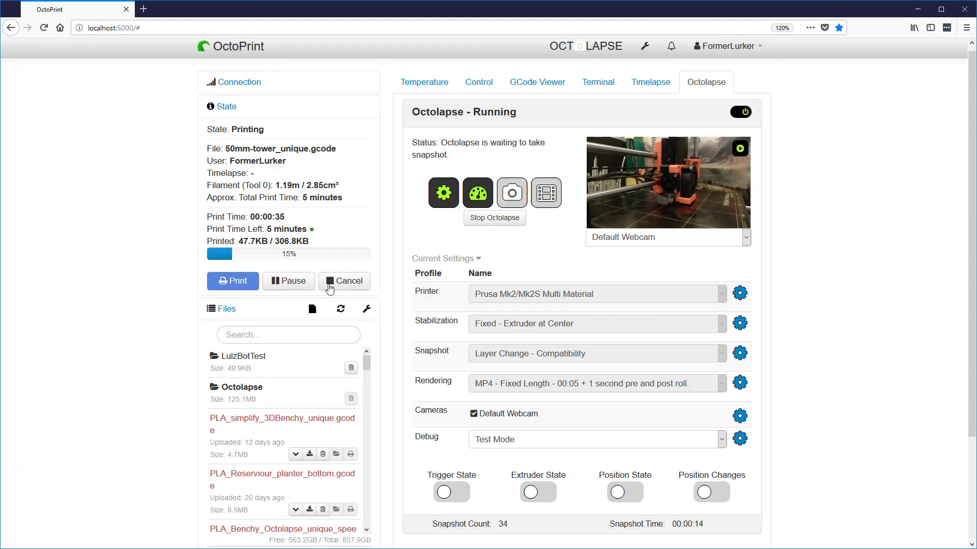
pyautogui.scroll(-3, 763, 266)
pyautogui.scroll(3, 541, 253)
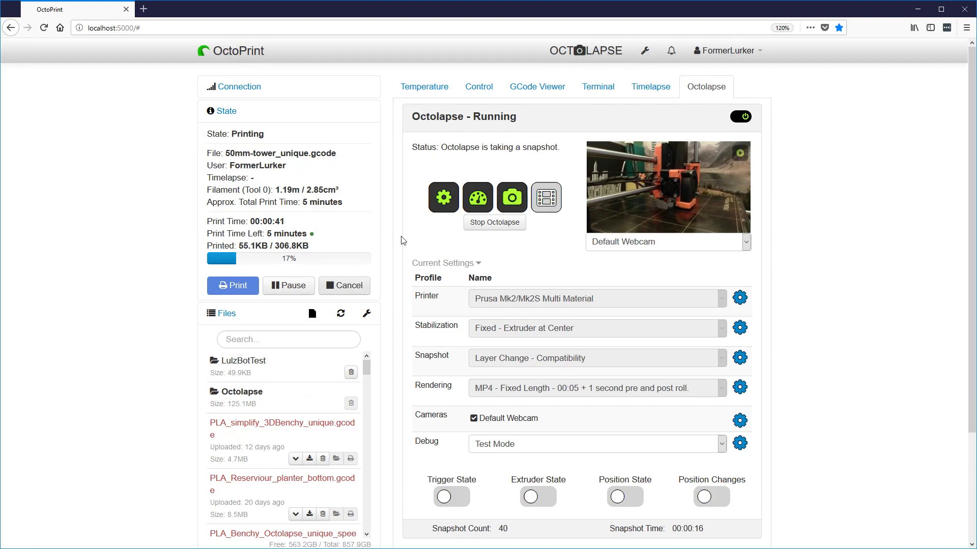
# - Cancel the running test print and read the Octolapse rendering notification
pyautogui.click(350, 286)
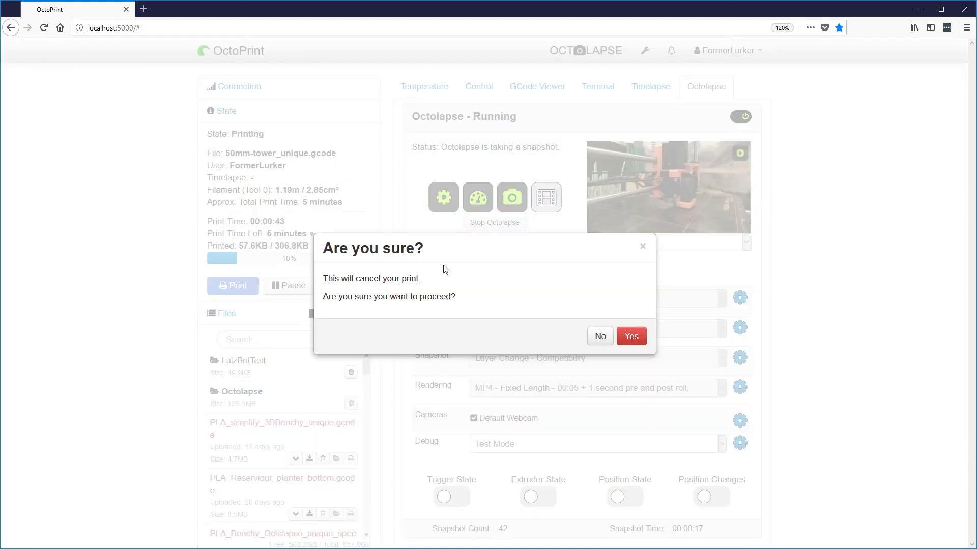
pyautogui.click(630, 336)
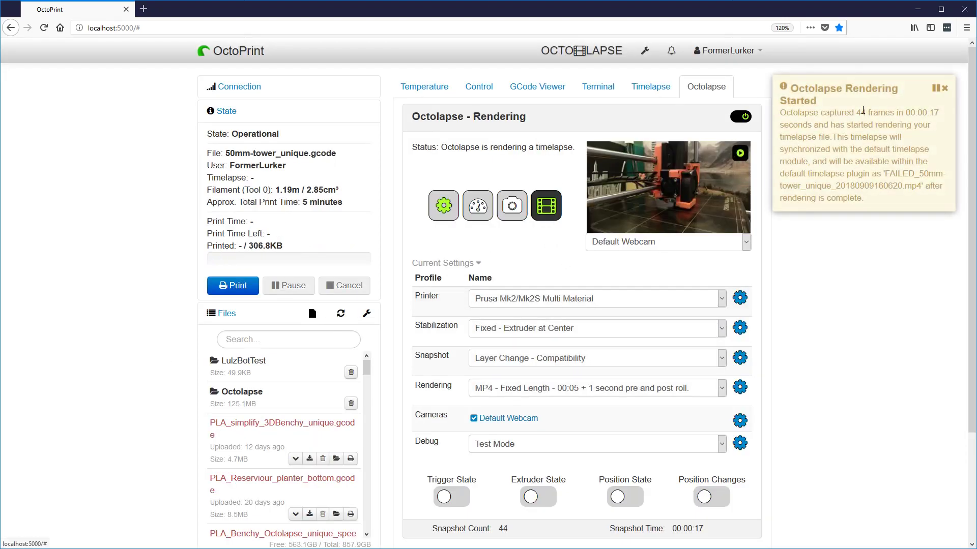
pyautogui.moveTo(786, 116); pyautogui.dragTo(908, 126)
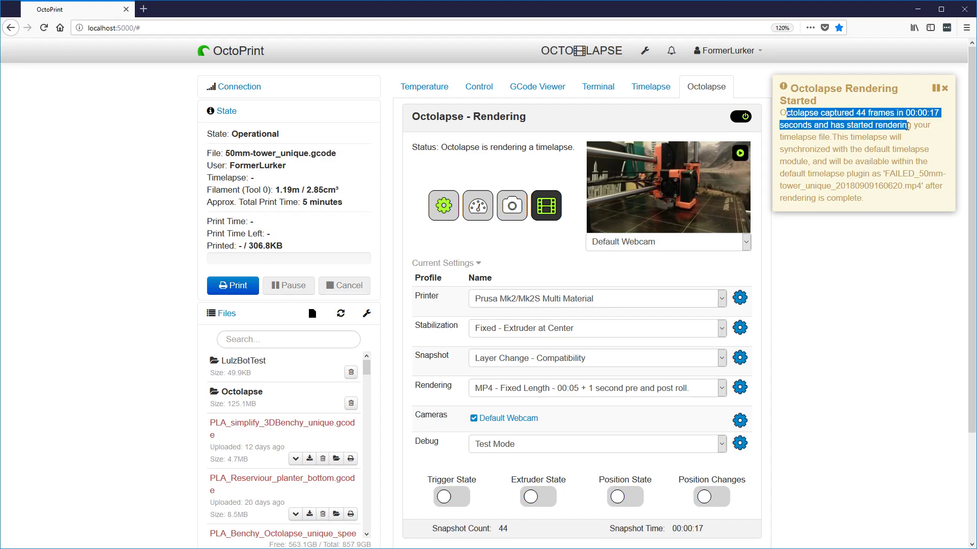
# - Examine the finished timelapses for the newly rendered 50mm-tower_unique video and the earlier recordings
pyautogui.tripleClick(796, 90)
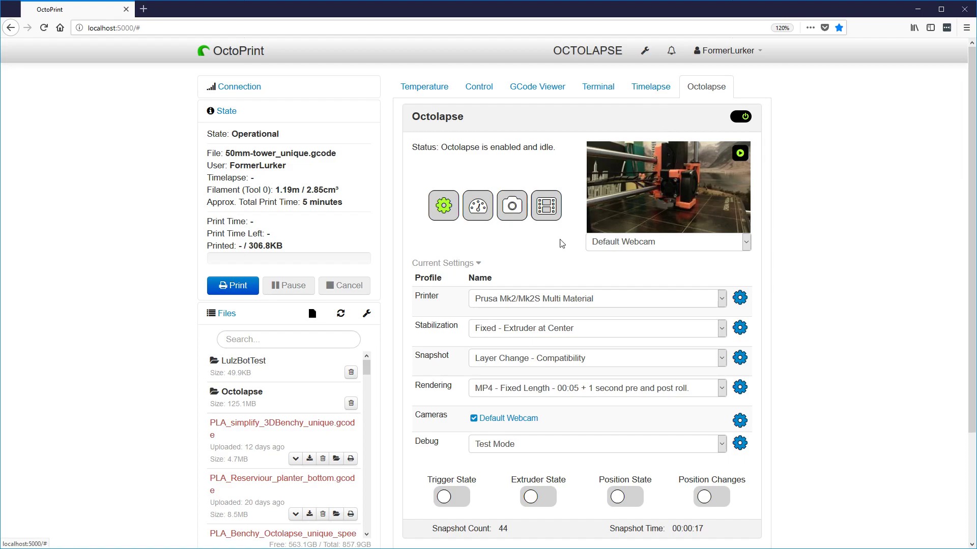
pyautogui.click(648, 95)
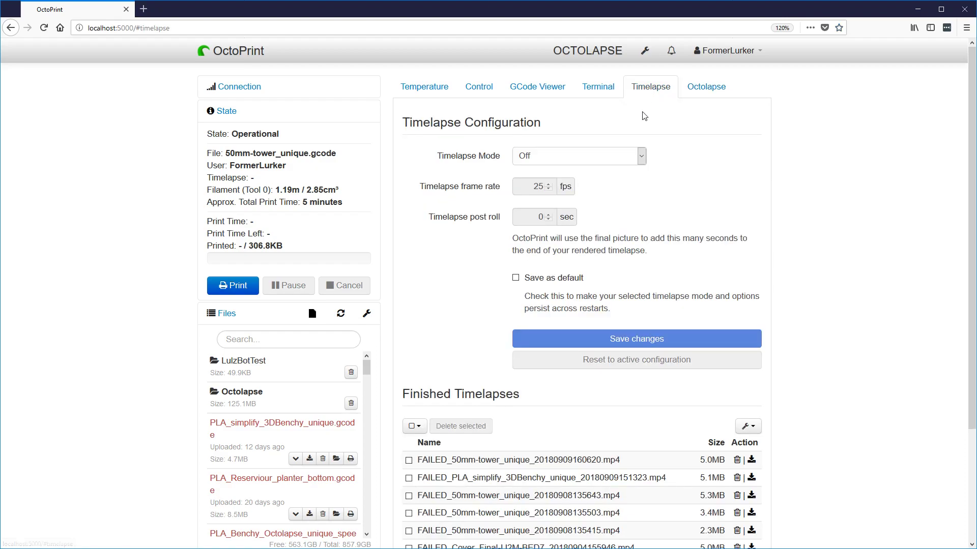
pyautogui.scroll(-3, 615, 214)
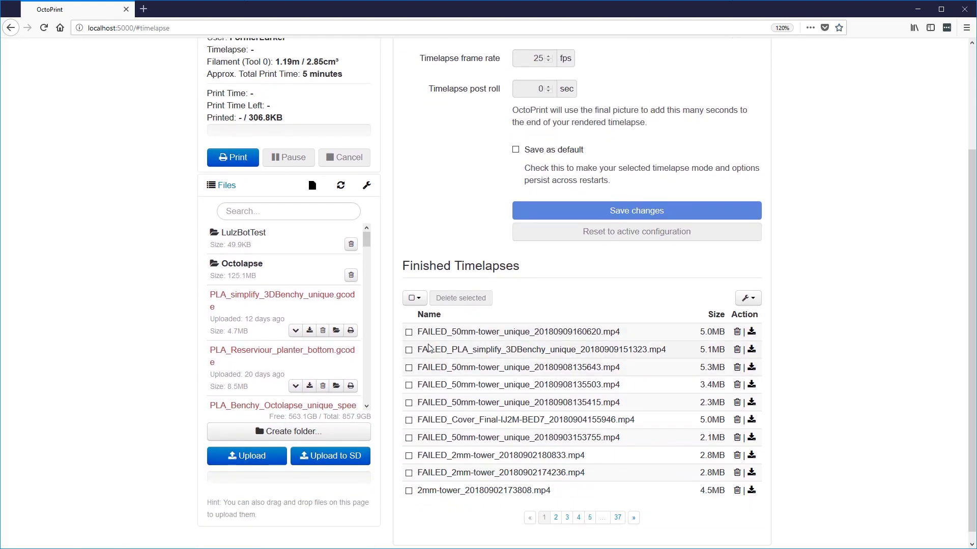
pyautogui.moveTo(418, 332); pyautogui.dragTo(654, 338)
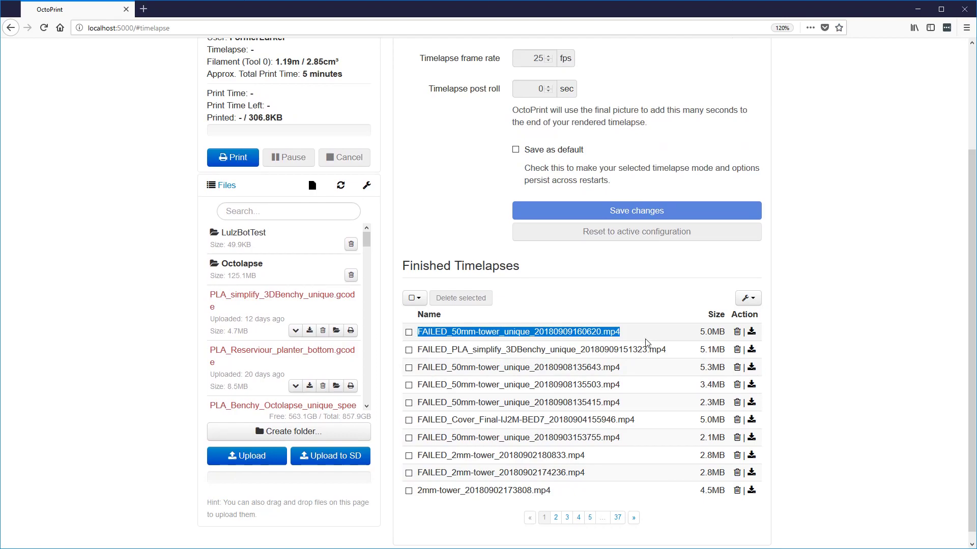
pyautogui.moveTo(418, 350); pyautogui.dragTo(590, 474)
pyautogui.scroll(2, 590, 474)
pyautogui.click(517, 515)
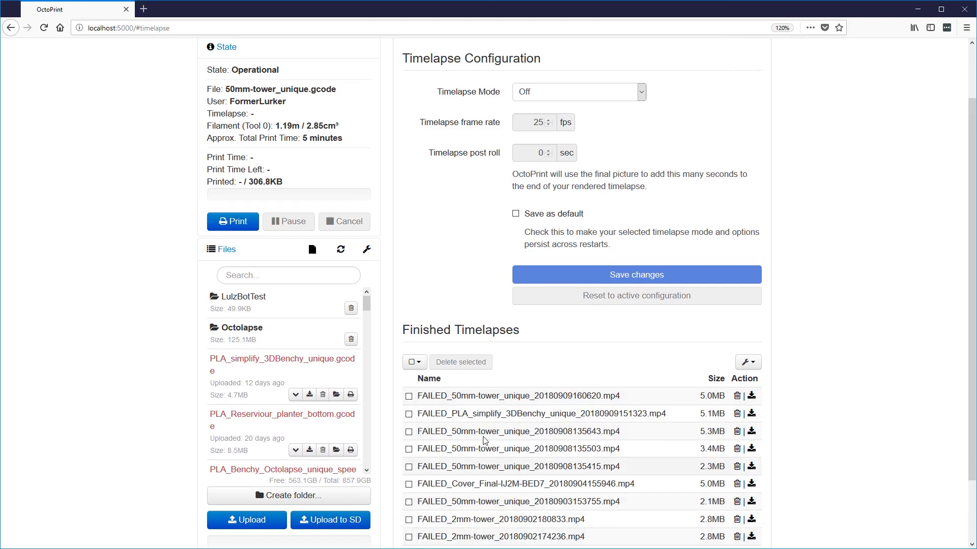
pyautogui.scroll(-2, 464, 427)
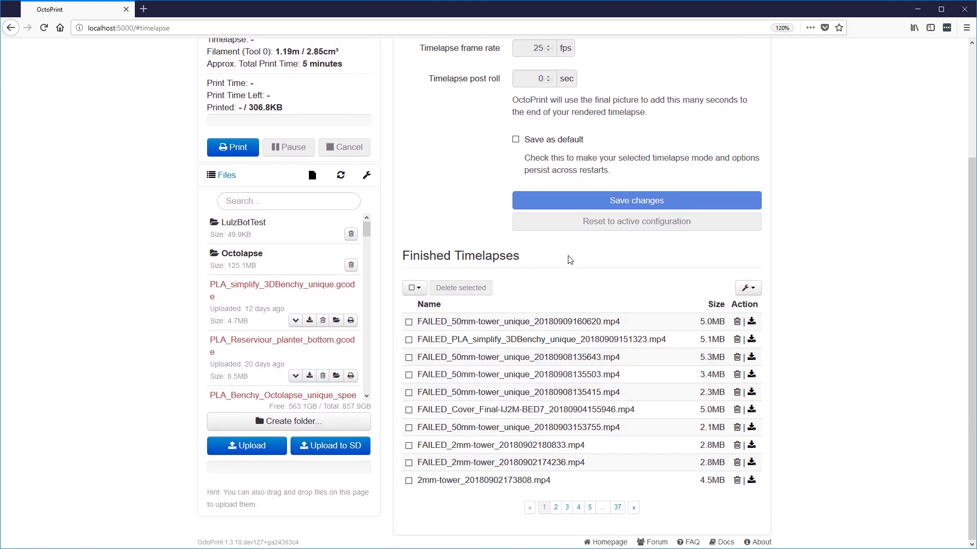
pyautogui.scroll(2, 566, 273)
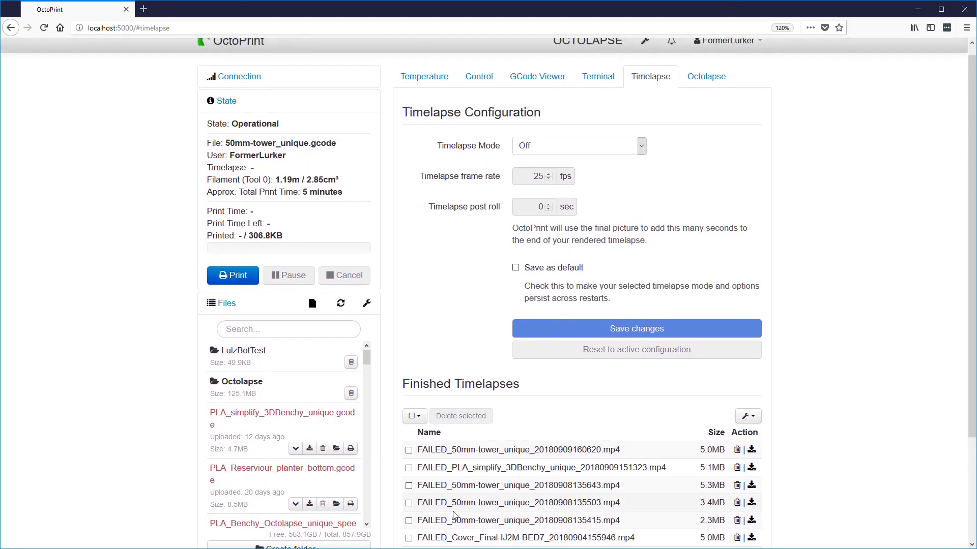
# - Try to download FAILED_50mm-tower_unique_20180909160620.mp4 from the finished timelapses
pyautogui.click(751, 450)
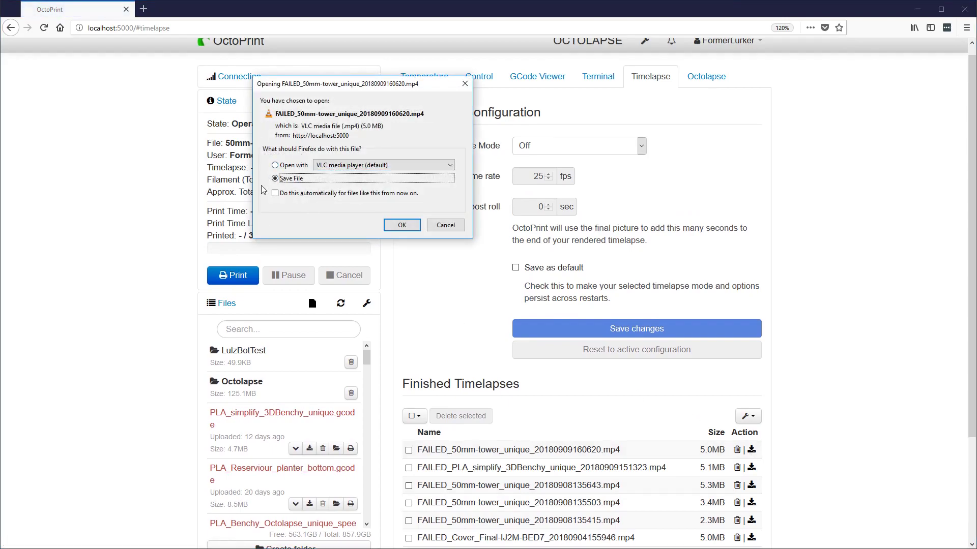
pyautogui.click(446, 226)
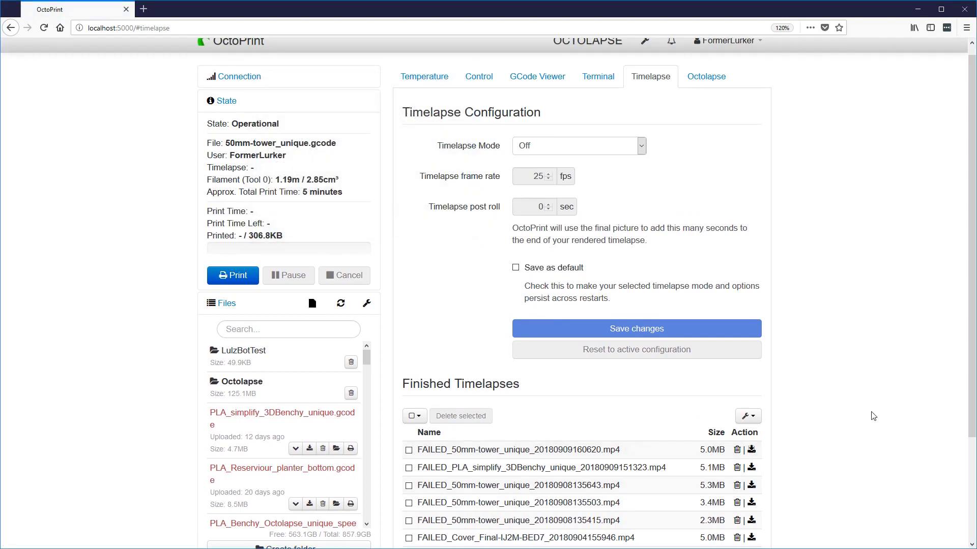
pyautogui.scroll(1, 738, 295)
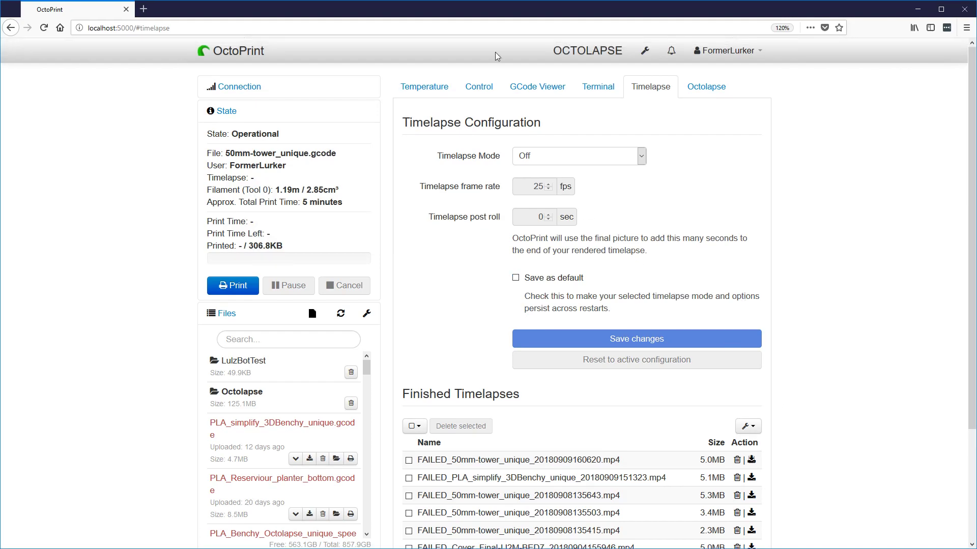
# - Return to the Octolapse settings and switch the snapshot profile to Layer Change - High Quality
pyautogui.click(563, 56)
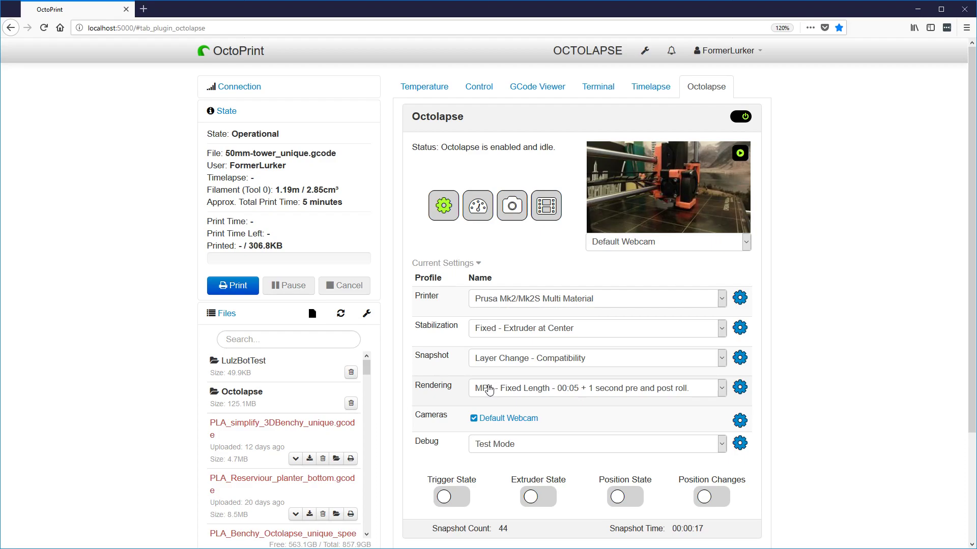
pyautogui.click(514, 359)
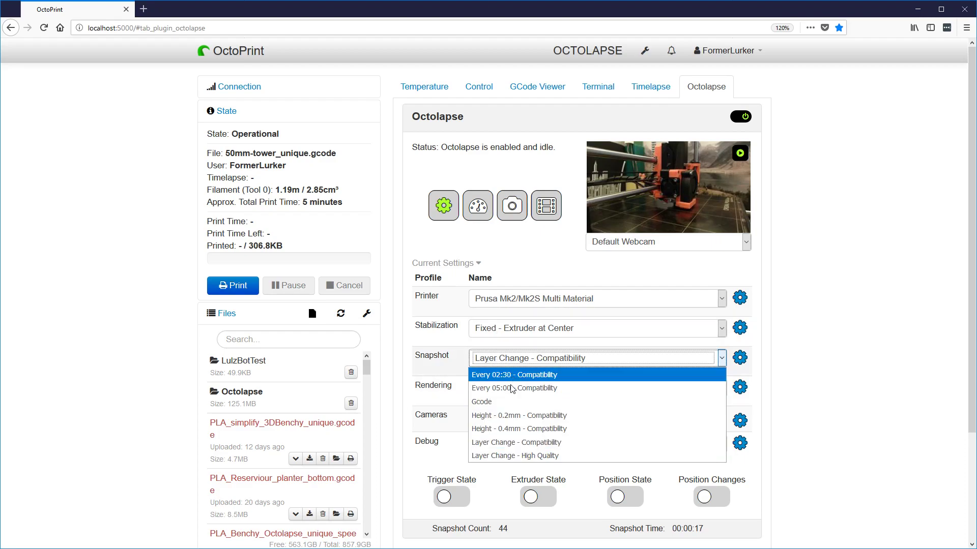
pyautogui.click(542, 358)
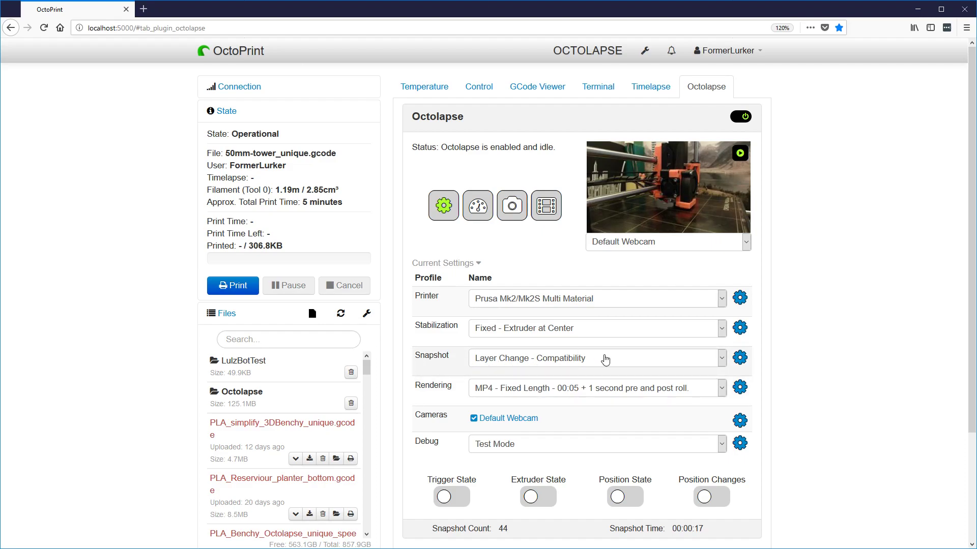
pyautogui.click(491, 364)
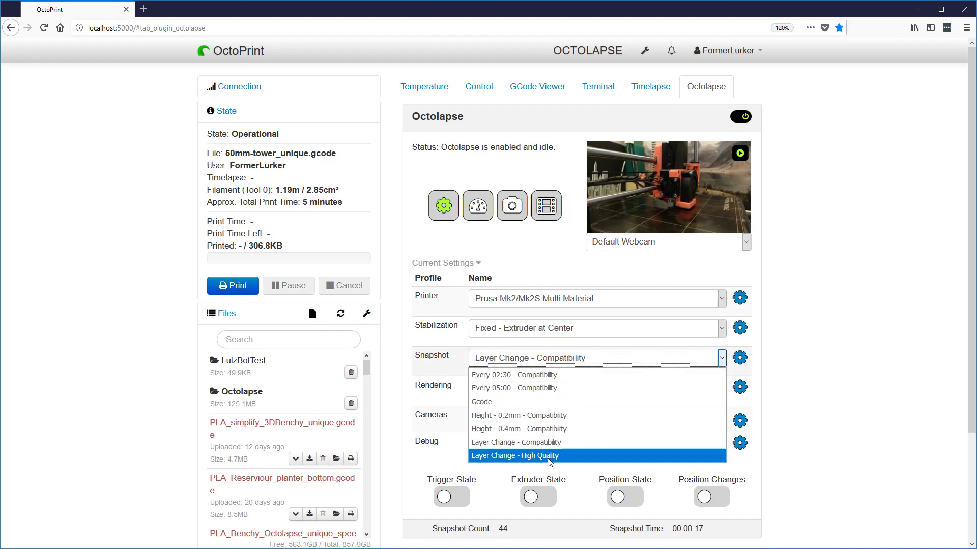
pyautogui.click(492, 456)
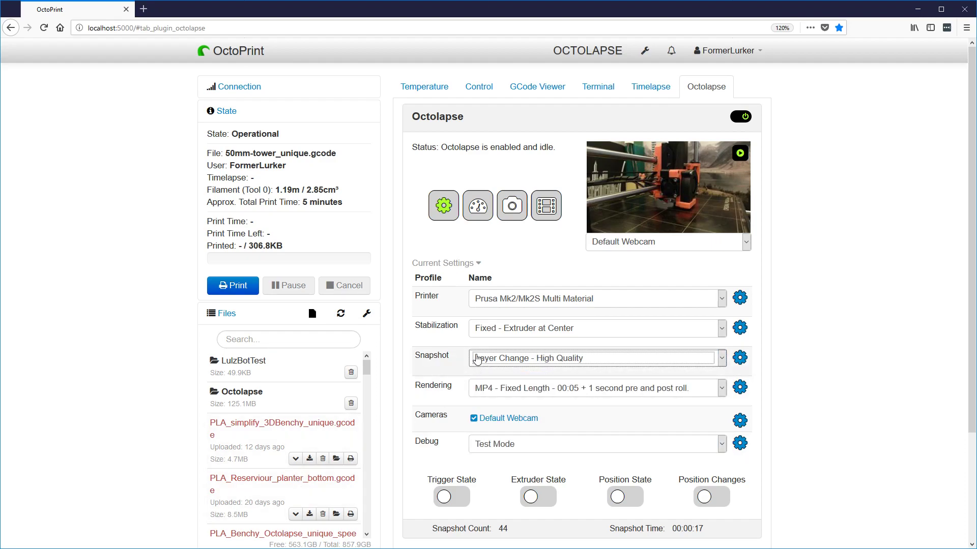
# - Open the Layer Change - High Quality snapshot profile and locate its Print Quality - Feature Detection section
pyautogui.click(740, 358)
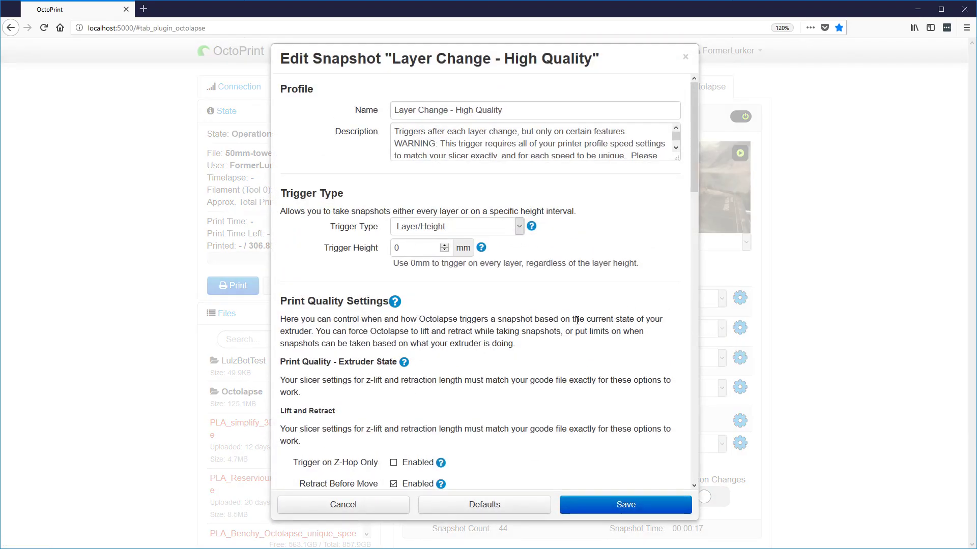
pyautogui.scroll(-15, 577, 320)
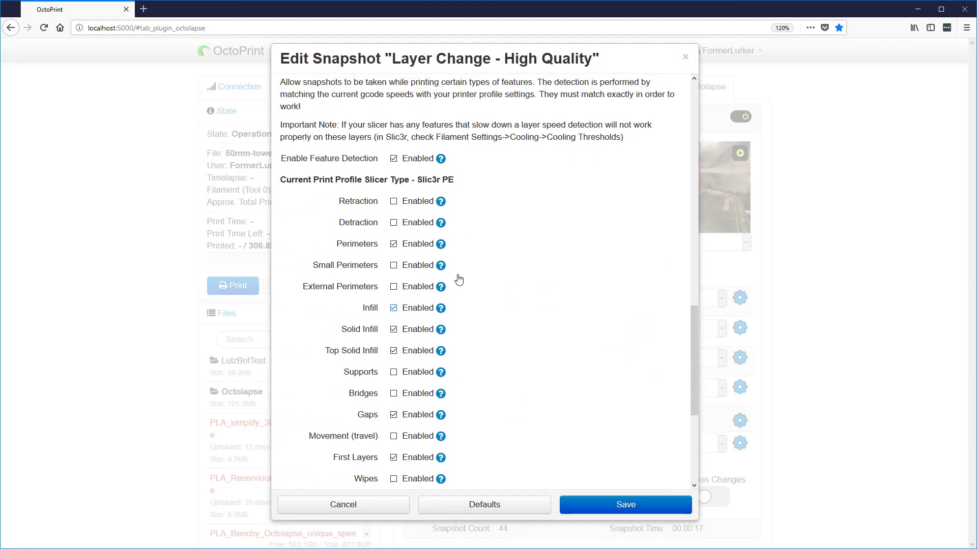
pyautogui.scroll(3, 294, 187)
pyautogui.moveTo(283, 158); pyautogui.dragTo(432, 161)
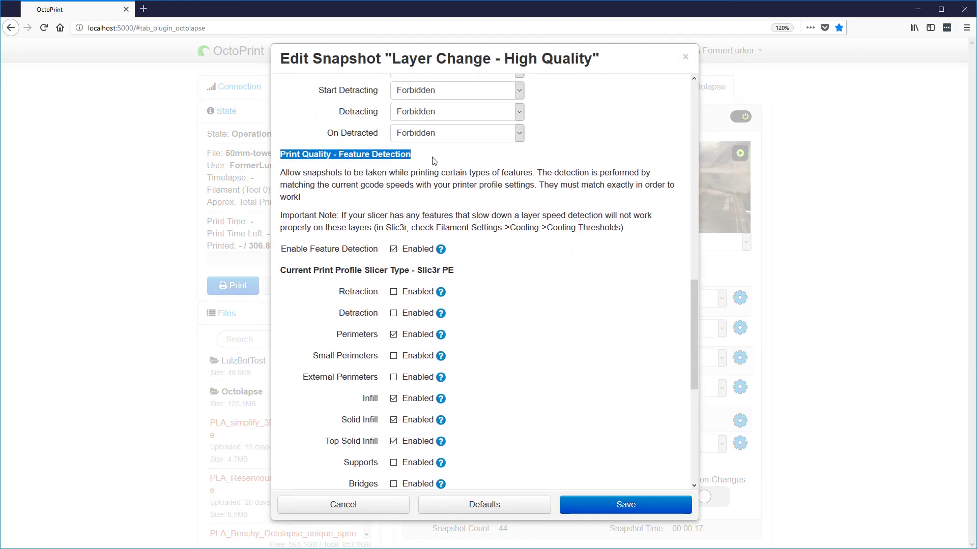
# - Read the Feature Detection help page on unique speeds and return to the snapshot profile
pyautogui.click(440, 249)
pyautogui.scroll(-15, 239, 295)
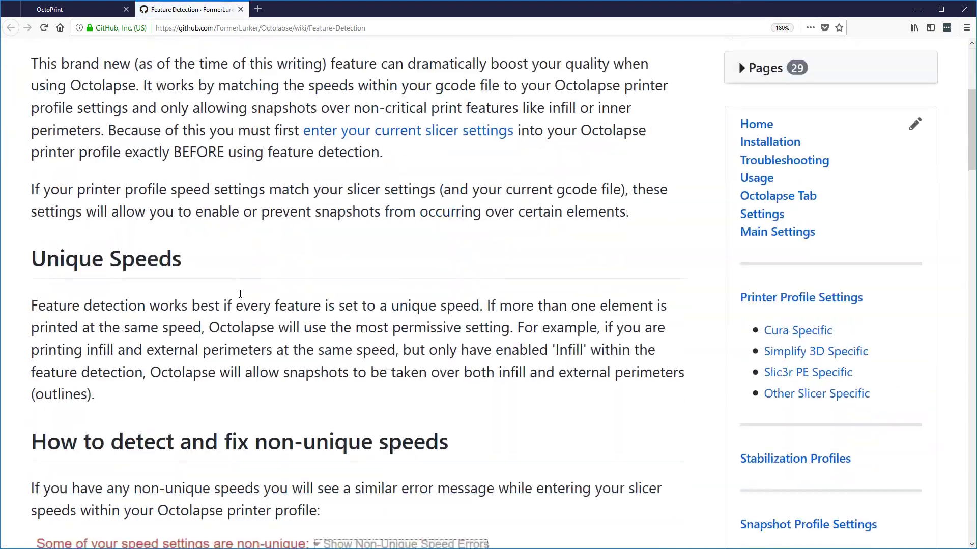
pyautogui.scroll(-10, 240, 295)
pyautogui.scroll(20, 239, 295)
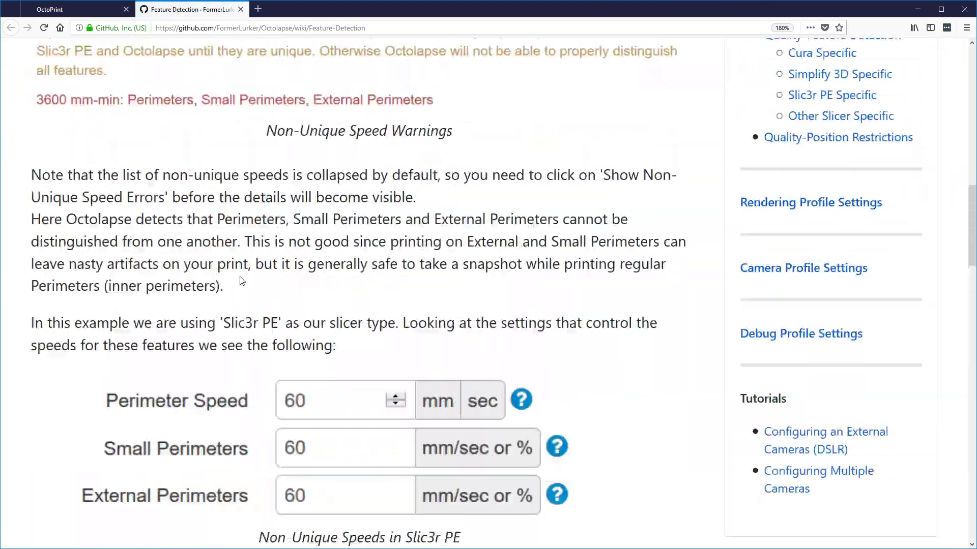
pyautogui.click(104, 14)
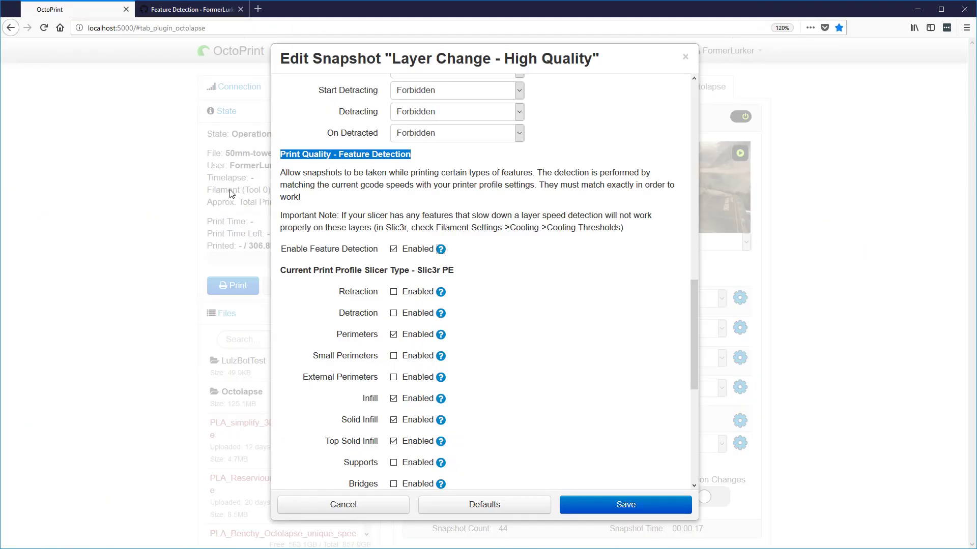
# - Review which Slic3r PE features allow snapshots, including the perimeter and infill options, and save the snapshot profile
pyautogui.scroll(-1, 506, 388)
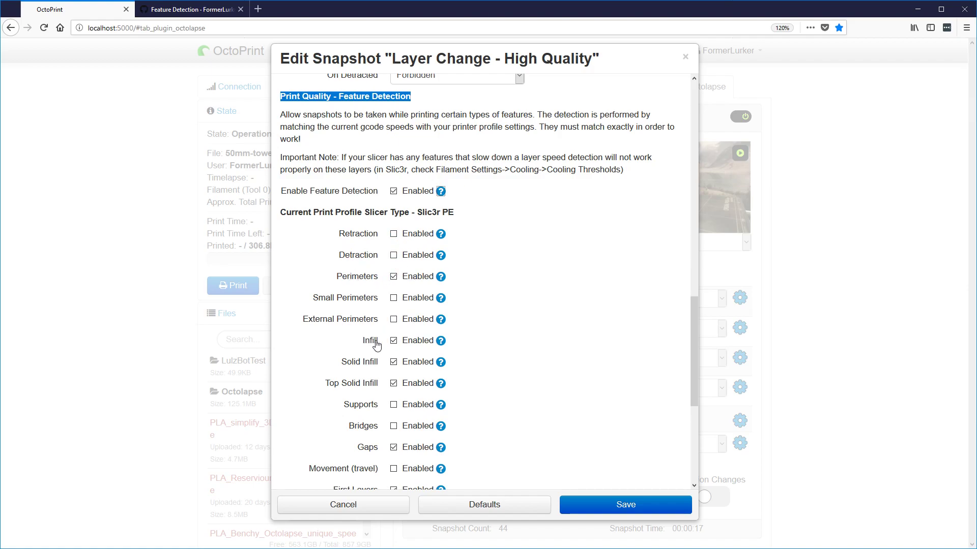
pyautogui.scroll(-2, 384, 372)
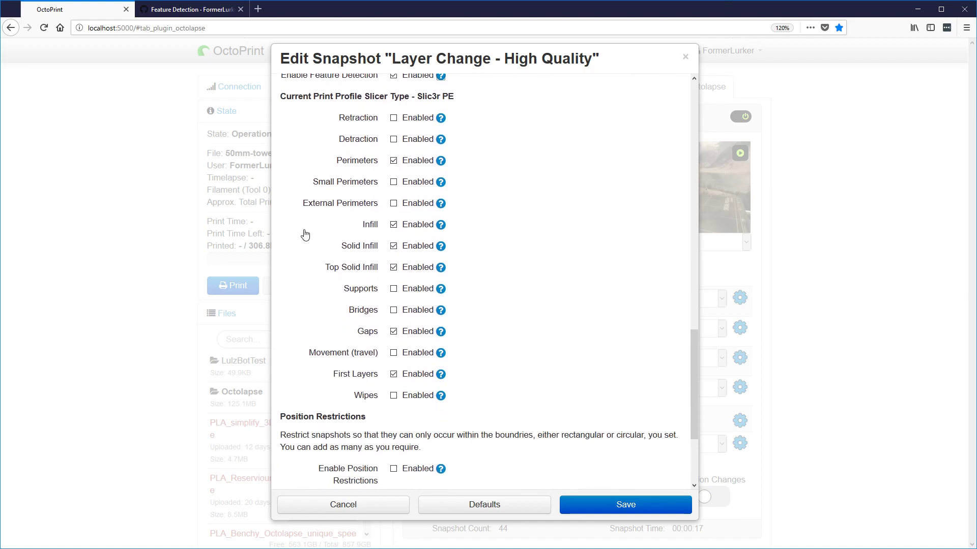
pyautogui.scroll(2, 305, 235)
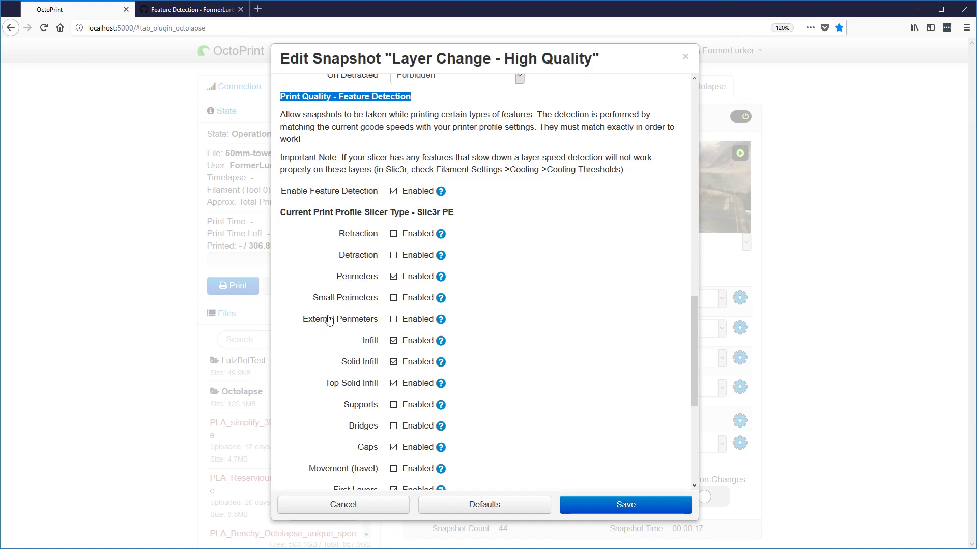
pyautogui.moveTo(303, 319); pyautogui.dragTo(379, 325)
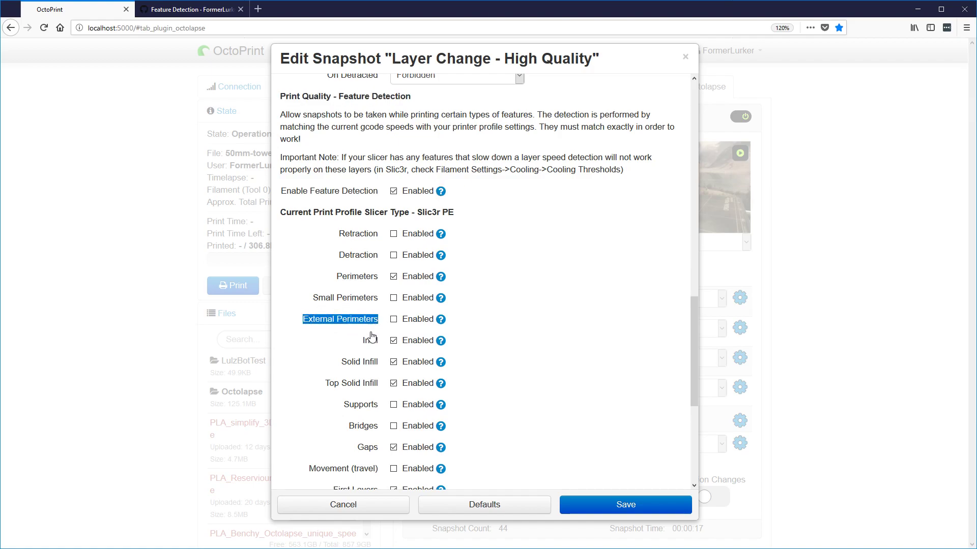
pyautogui.moveTo(312, 298); pyautogui.dragTo(376, 298)
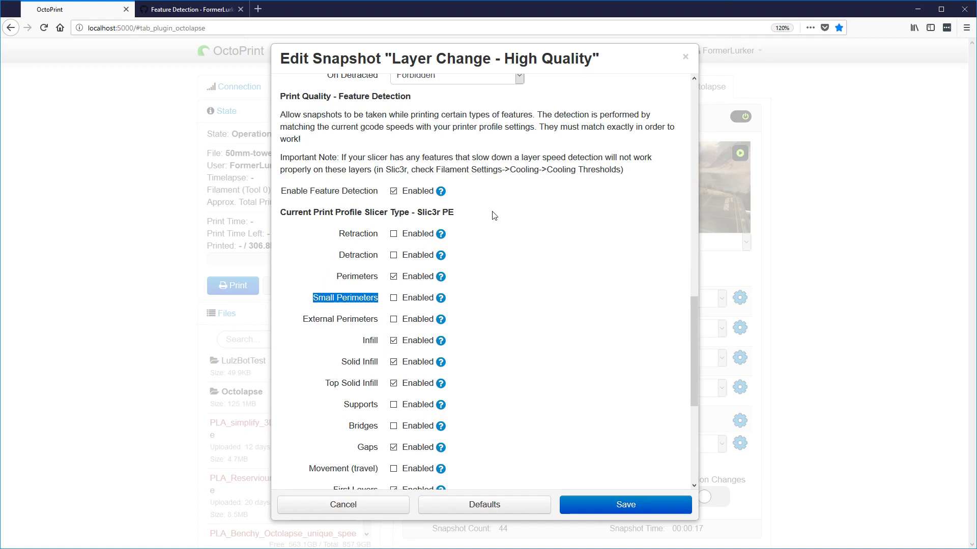
pyautogui.scroll(-2, 283, 257)
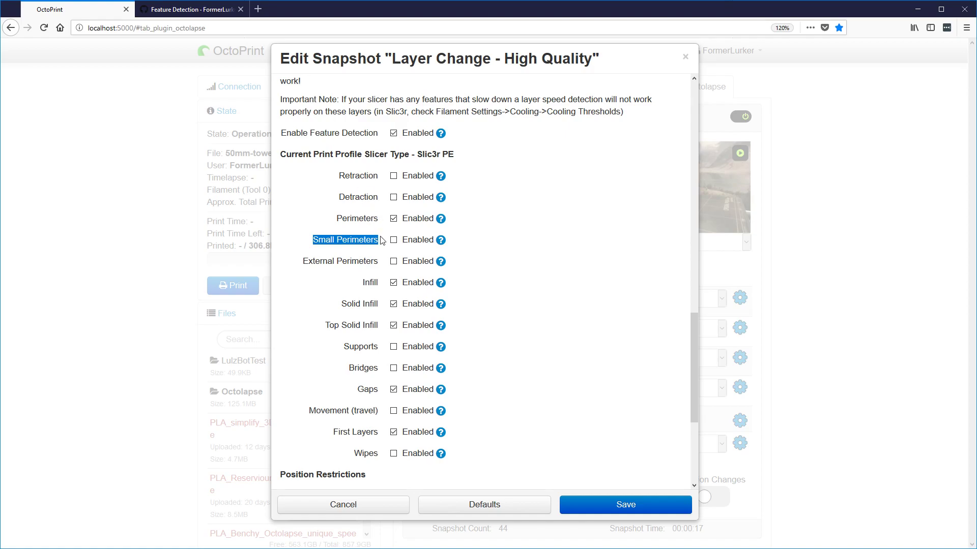
pyautogui.click(393, 218)
pyautogui.scroll(3, 393, 240)
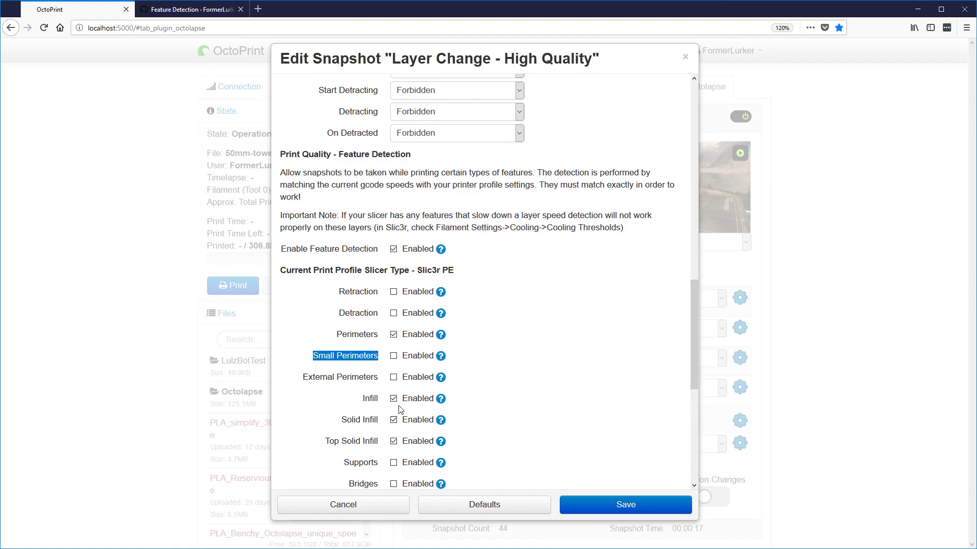
pyautogui.scroll(-2, 490, 375)
pyautogui.click(672, 508)
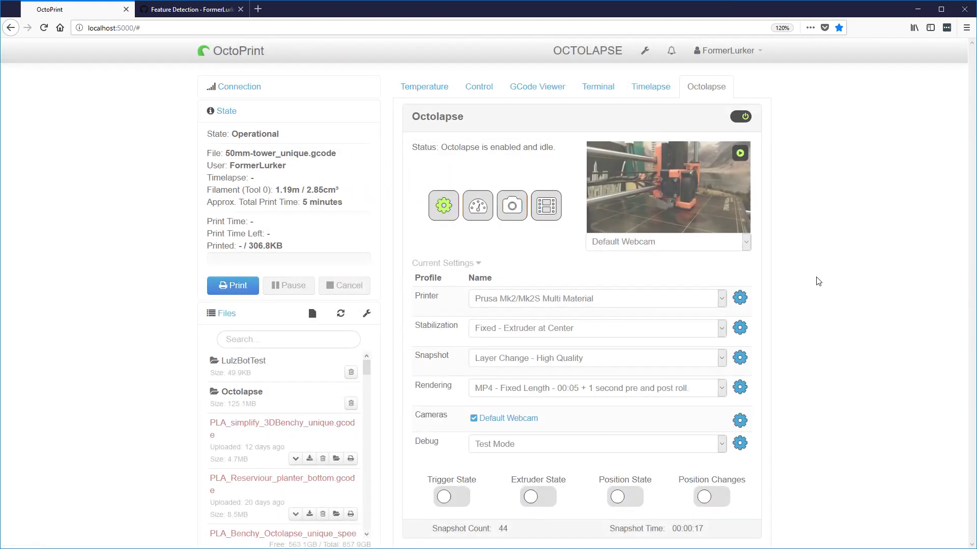
# - Start printing 50mm-tower_unique.gcode again and turn on Position Changes to check the detected speed and features
pyautogui.click(235, 285)
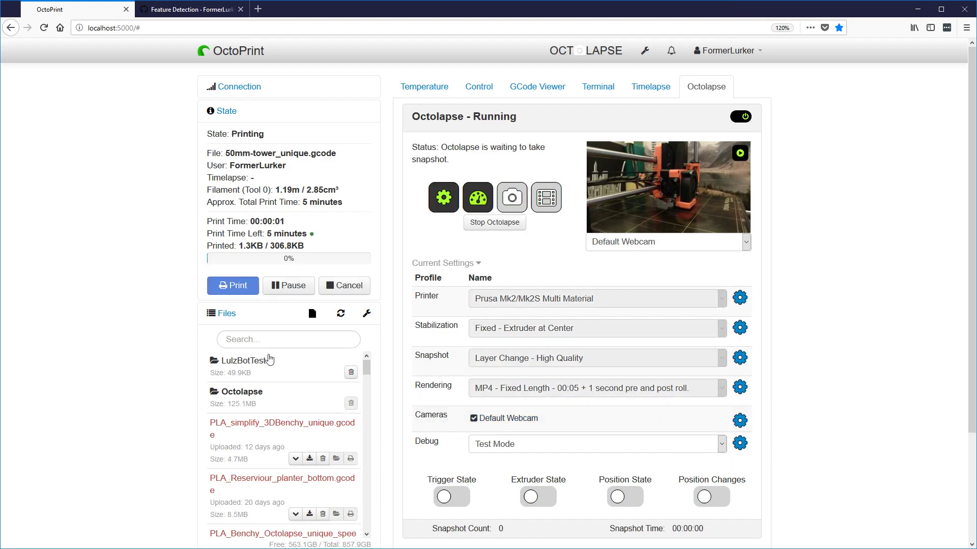
pyautogui.scroll(-3, 610, 432)
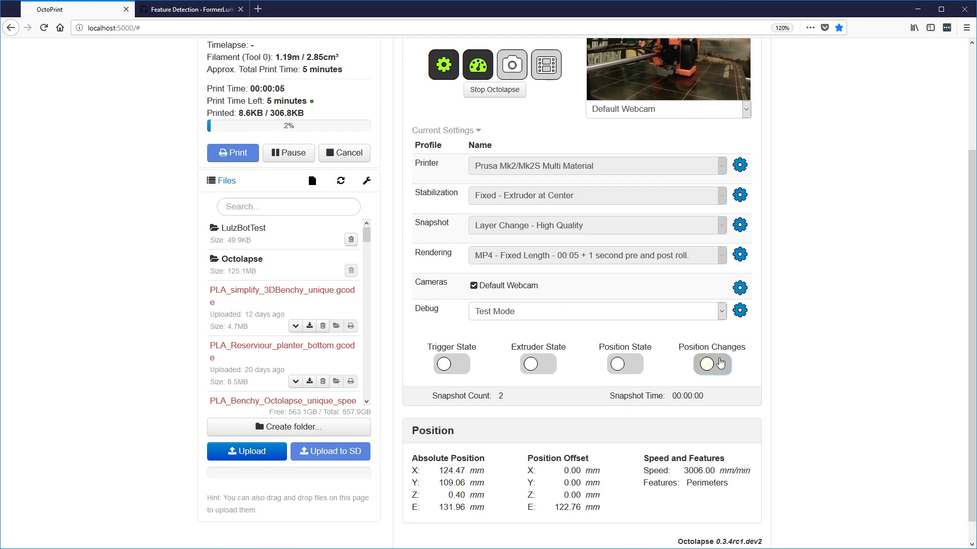
pyautogui.scroll(-1, 756, 404)
pyautogui.moveTo(684, 460); pyautogui.dragTo(728, 461)
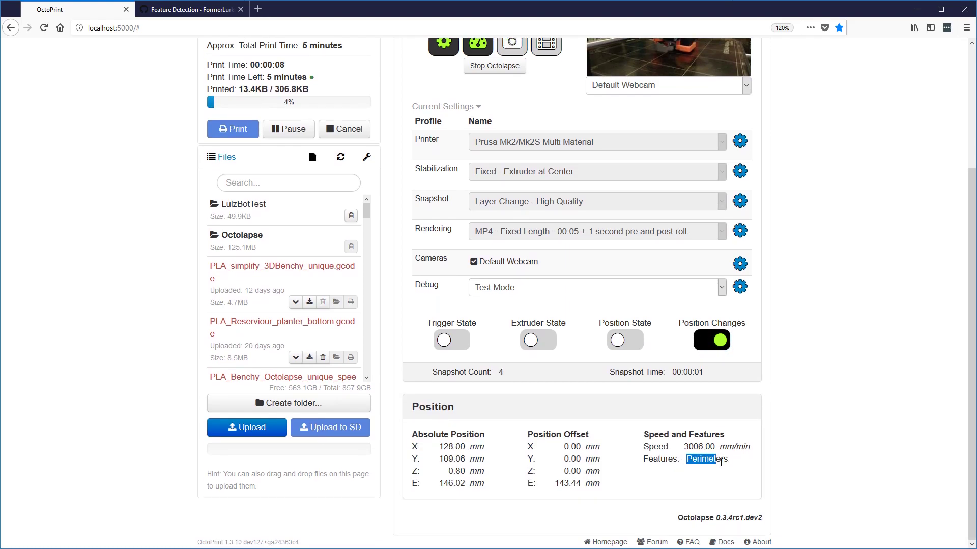
pyautogui.doubleClick(688, 460)
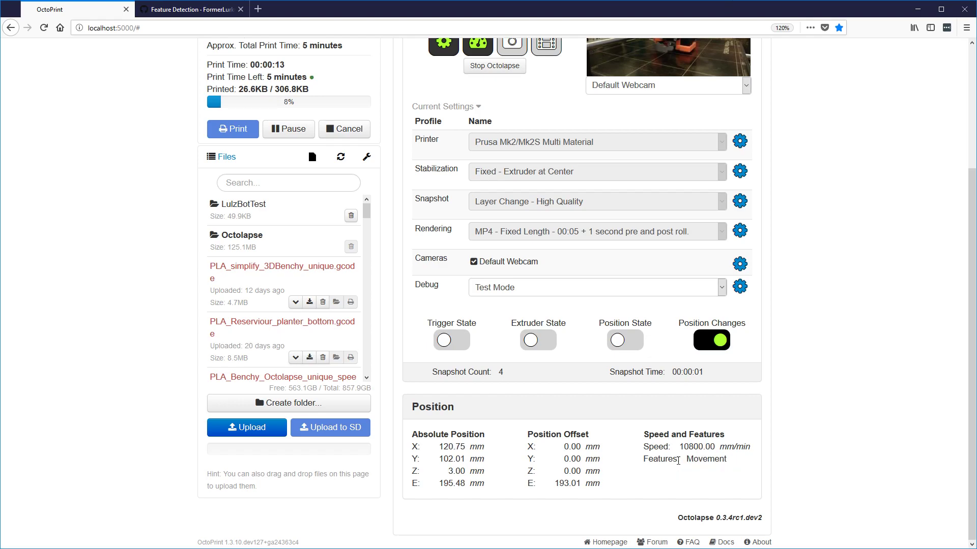
pyautogui.moveTo(749, 462); pyautogui.dragTo(722, 462)
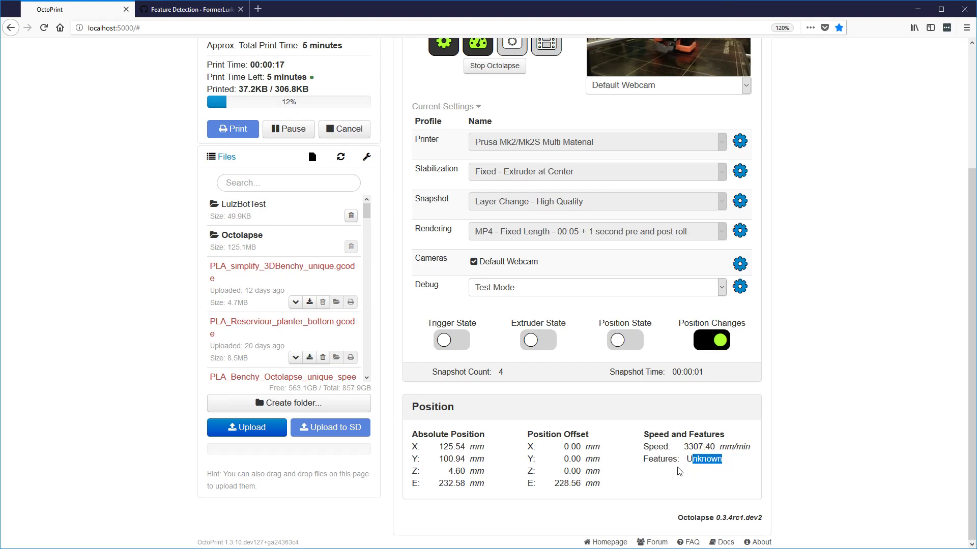
# - Review the print-move speeds in the Prusa Mk2/Mk2S Multi Material printer profile and close it without saving
pyautogui.scroll(3, 680, 466)
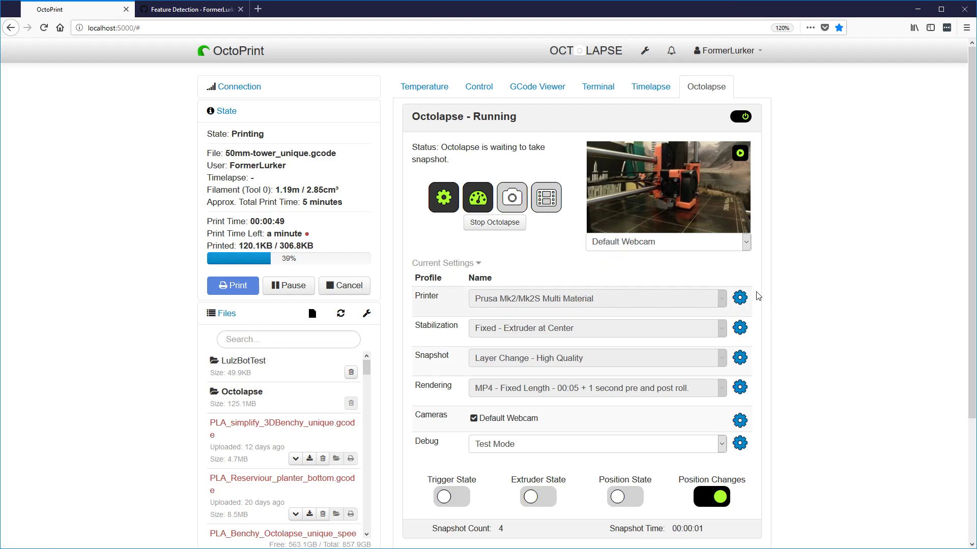
pyautogui.click(740, 299)
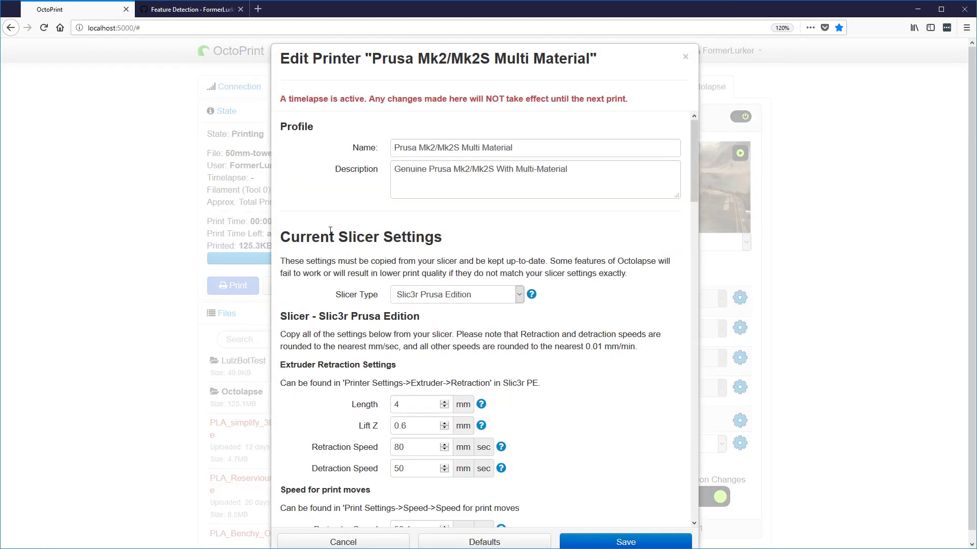
pyautogui.scroll(-5, 427, 275)
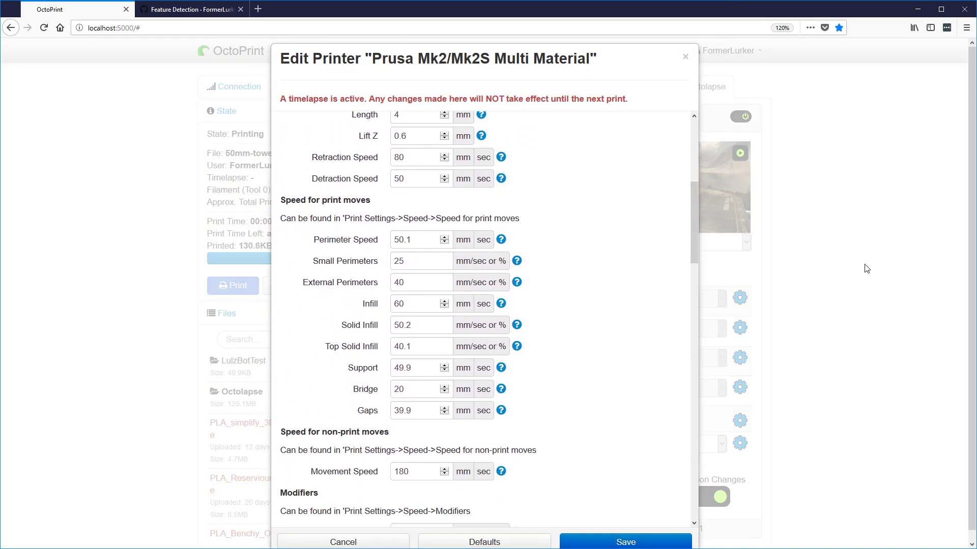
pyautogui.press('Escape')
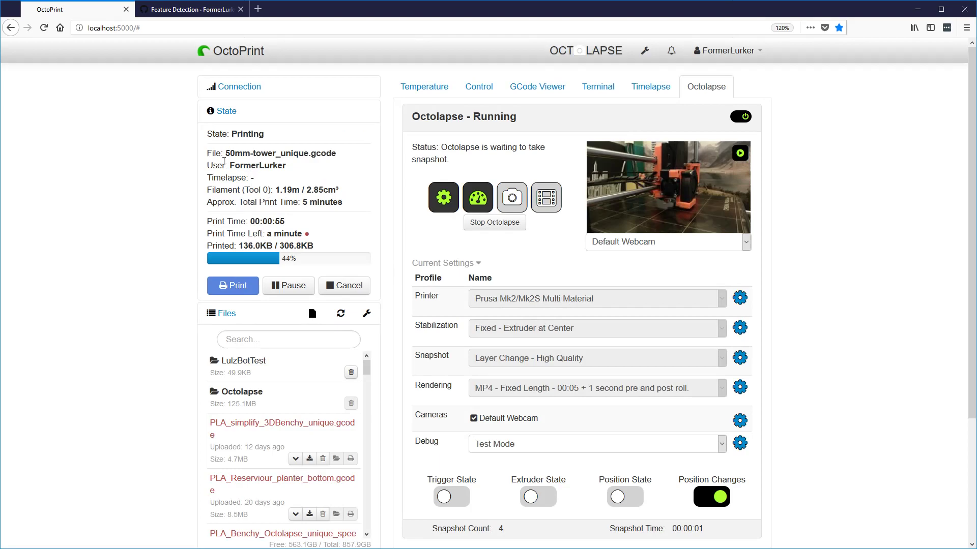
# - Check the name of the file being printed and the Cameras entry in the current settings
pyautogui.moveTo(223, 151); pyautogui.dragTo(341, 163)
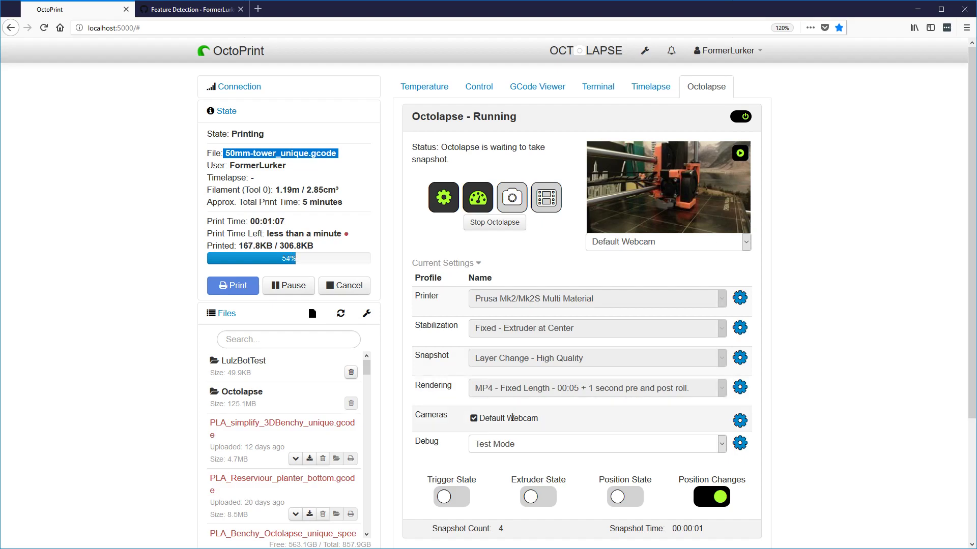
pyautogui.moveTo(417, 416); pyautogui.dragTo(452, 420)
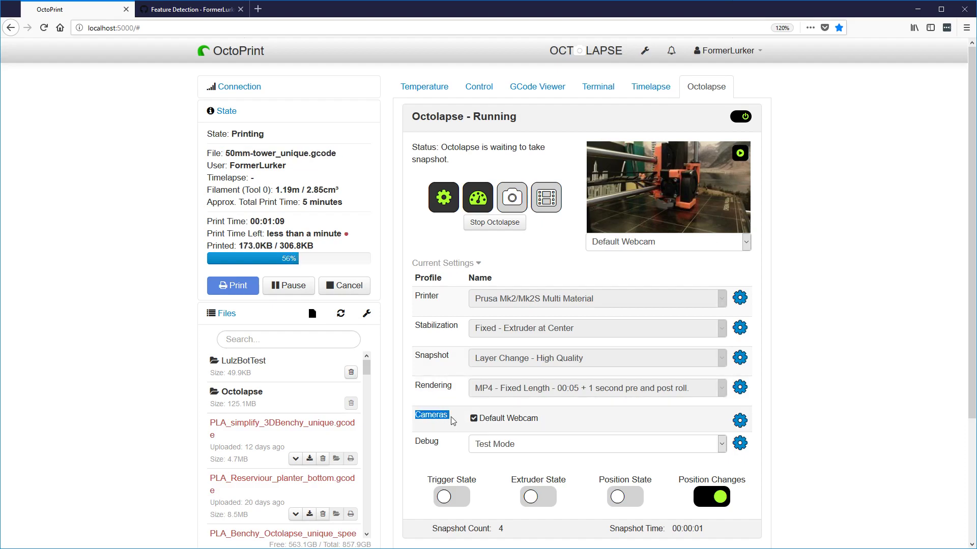